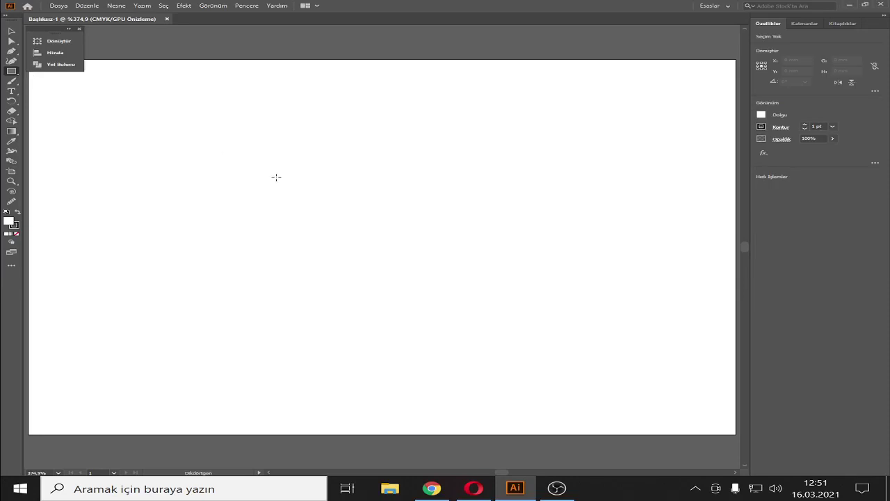
Draw a roughly 73 × 63 mm rectangle with a deep magenta-purple fill and no stroke
{"action": "mouse_move", "coordinate": [281, 183]}
{"action": "left_mouse_down"}
{"action": "mouse_move", "coordinate": [471, 291]}
{"action": "mouse_move", "coordinate": [456, 295]}
{"action": "left_mouse_up"}
{"action": "left_click", "coordinate": [761, 127]}
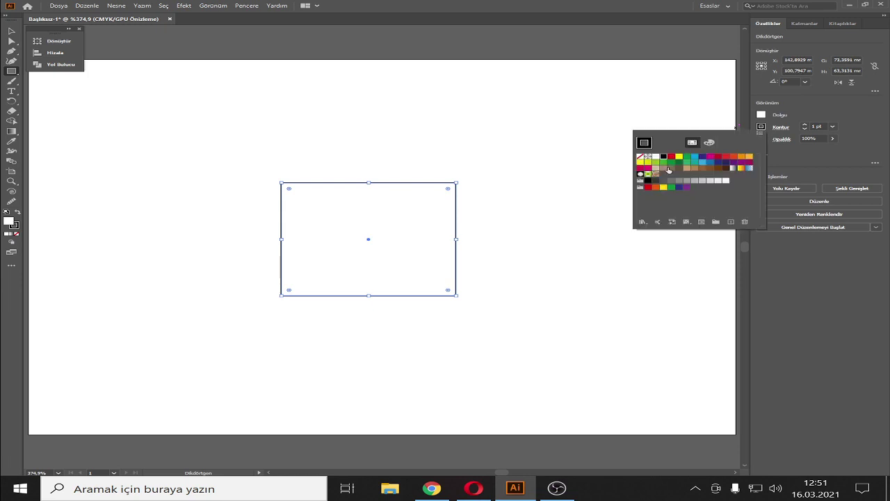
{"action": "left_click", "coordinate": [641, 157]}
{"action": "left_click", "coordinate": [760, 115]}
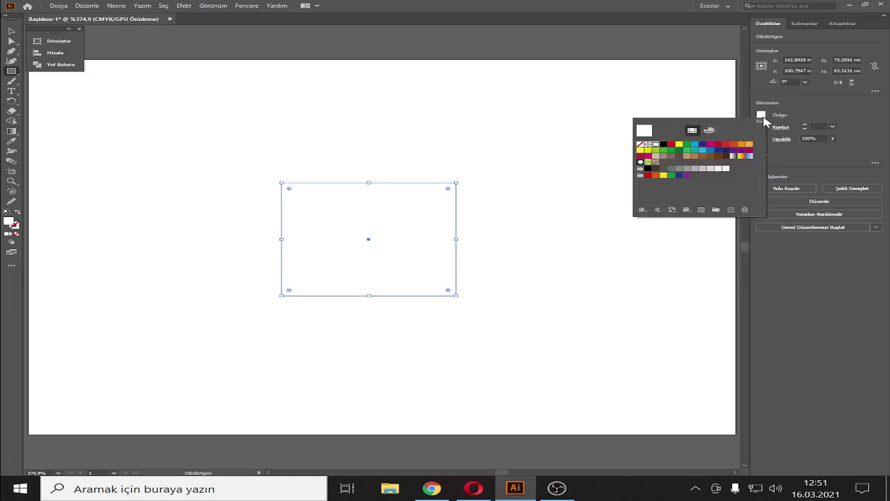
{"action": "left_click", "coordinate": [640, 157]}
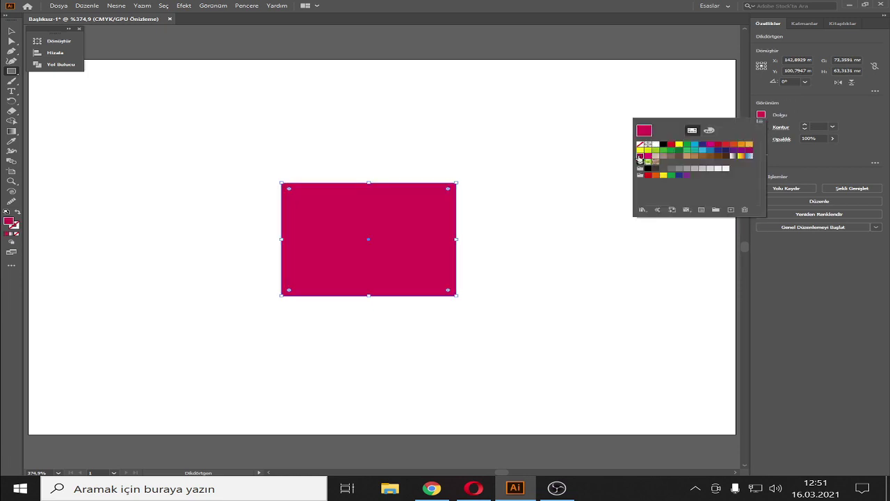
{"action": "left_click", "coordinate": [742, 150]}
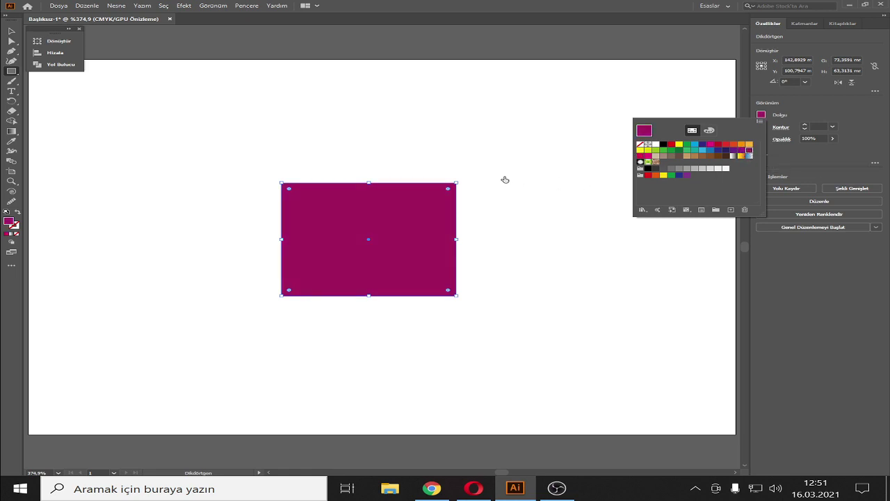
{"action": "left_click", "coordinate": [16, 34]}
{"action": "left_click", "coordinate": [11, 32]}
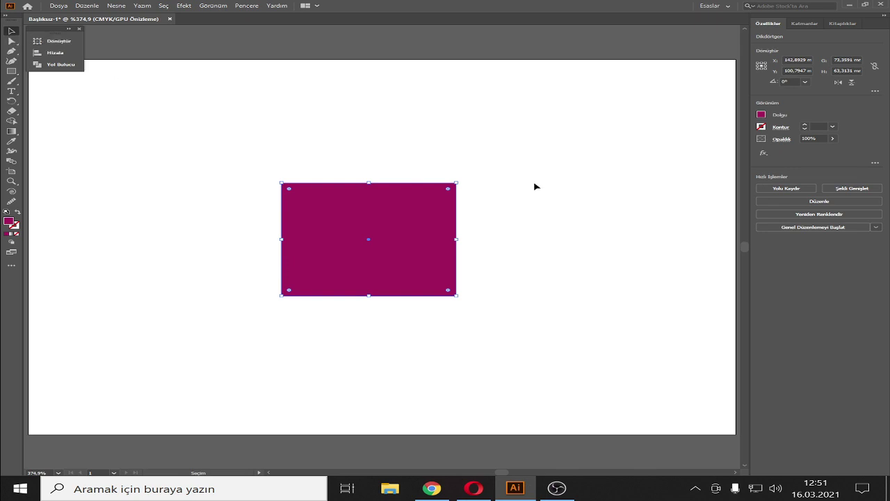
Scale the rectangle's top edge narrower to form a trapezoid
{"action": "left_click", "coordinate": [497, 191]}
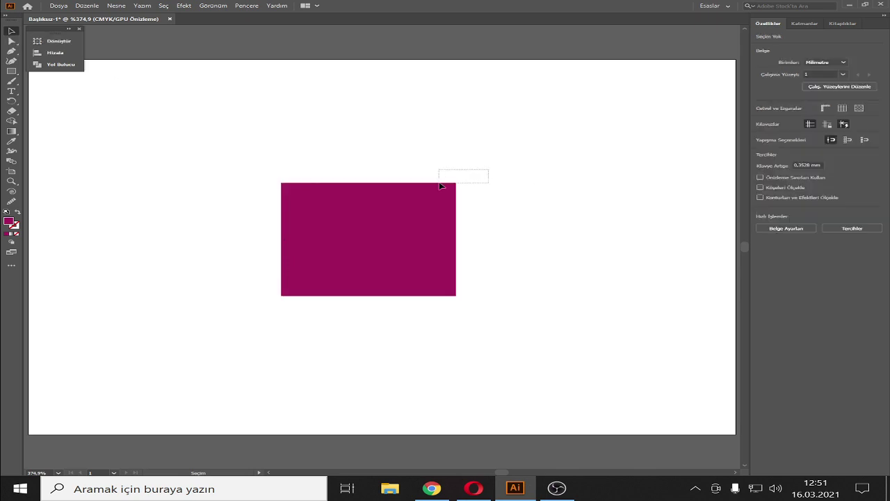
{"action": "key", "text": "a"}
{"action": "left_click_drag", "start_coordinate": [485, 172], "coordinate": [221, 203]}
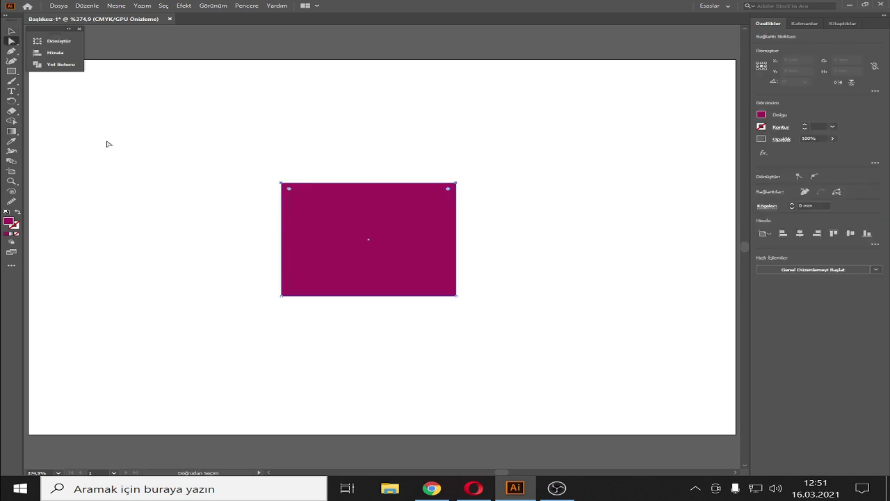
{"action": "left_click_drag", "start_coordinate": [11, 104], "coordinate": [56, 112]}
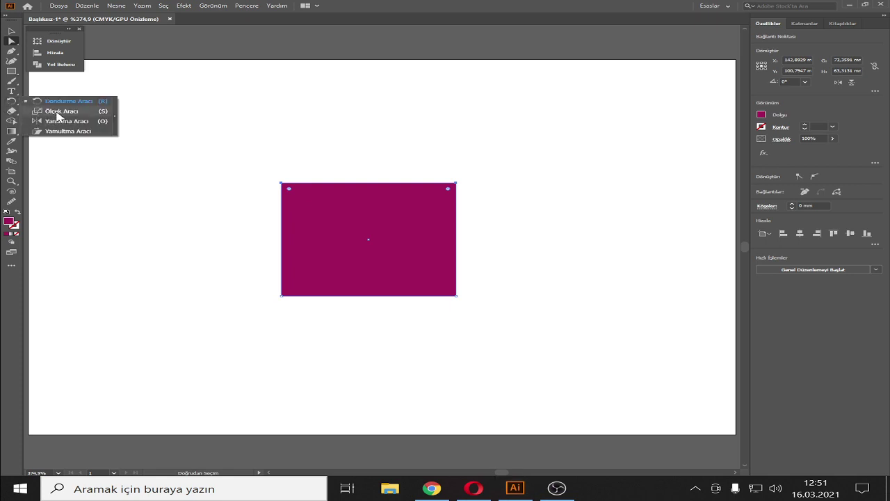
{"action": "left_click_drag", "start_coordinate": [281, 181], "coordinate": [303, 182]}
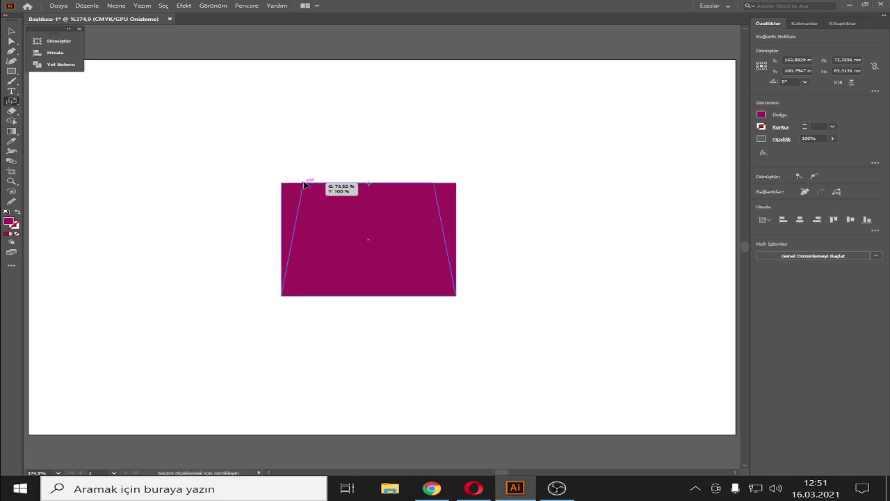
Lower the top edge to shorten the shape to about 55.6 mm tall
{"action": "key", "text": "v"}
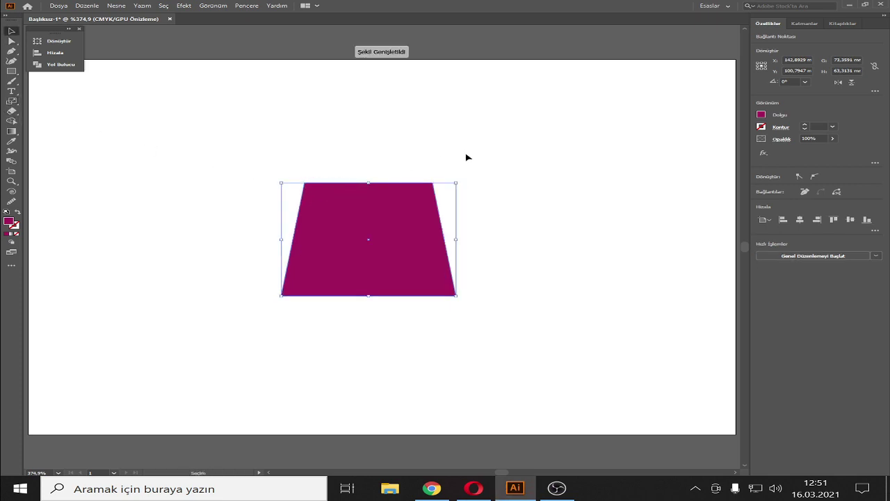
{"action": "left_click_drag", "start_coordinate": [368, 182], "coordinate": [373, 199]}
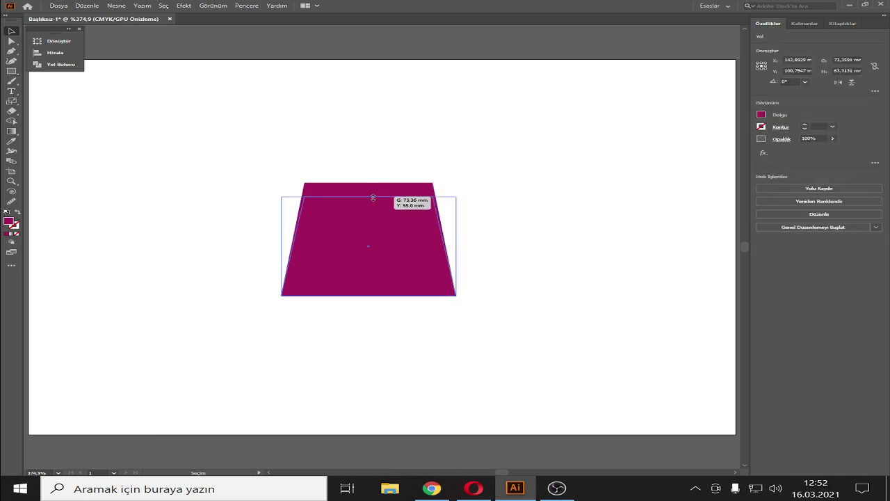
{"action": "key", "text": "shift"}
{"action": "left_click_drag", "start_coordinate": [373, 198], "coordinate": [374, 199]}
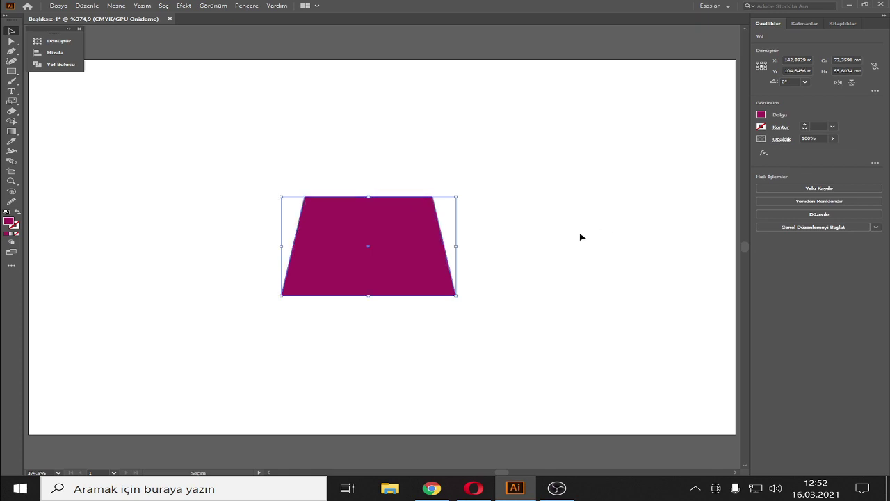
Drag a Live Corner widget to round all four corners
{"action": "key", "text": "a"}
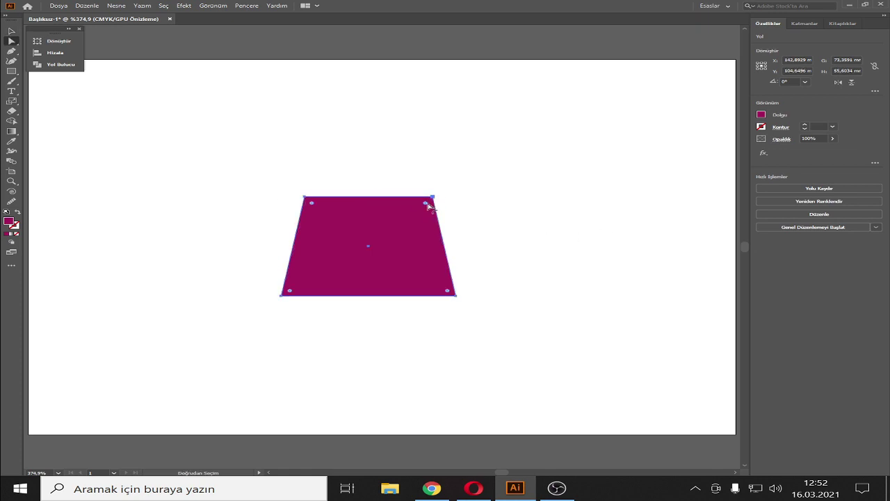
{"action": "left_click_drag", "start_coordinate": [429, 206], "coordinate": [414, 226]}
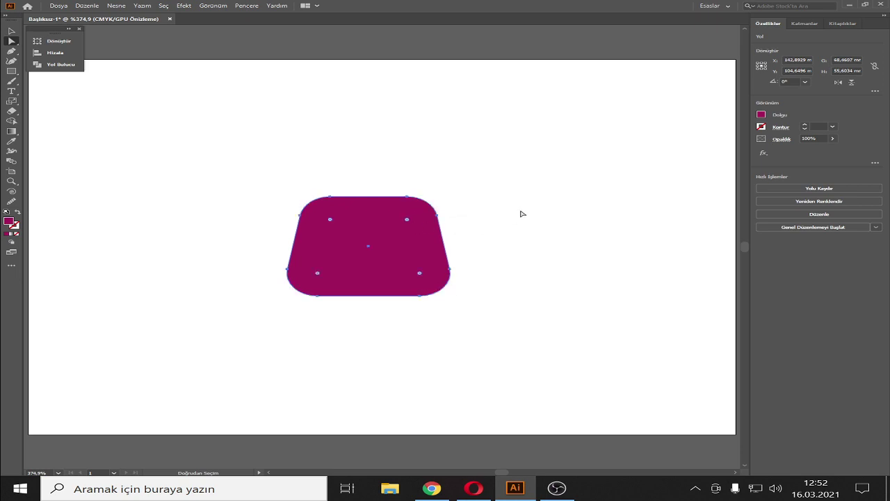
{"action": "left_click", "coordinate": [525, 200]}
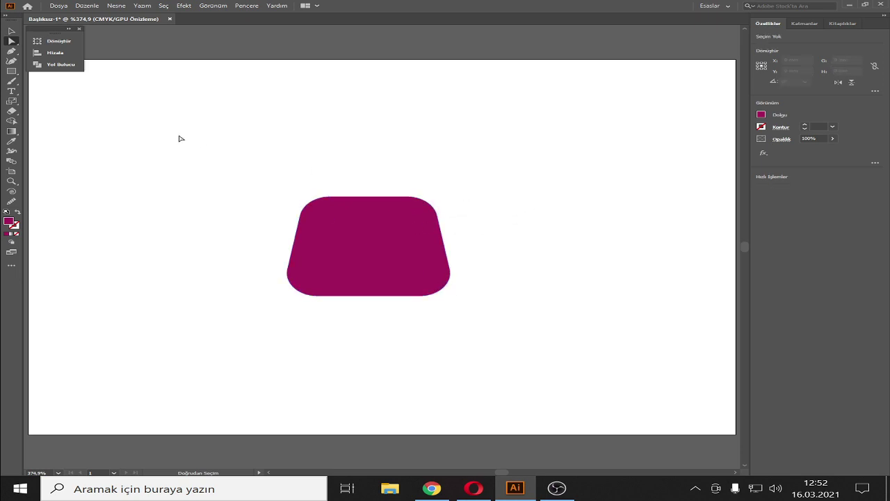
Draw an ellipse the width of the body across its top edge
{"action": "left_click_drag", "start_coordinate": [11, 71], "coordinate": [45, 87]}
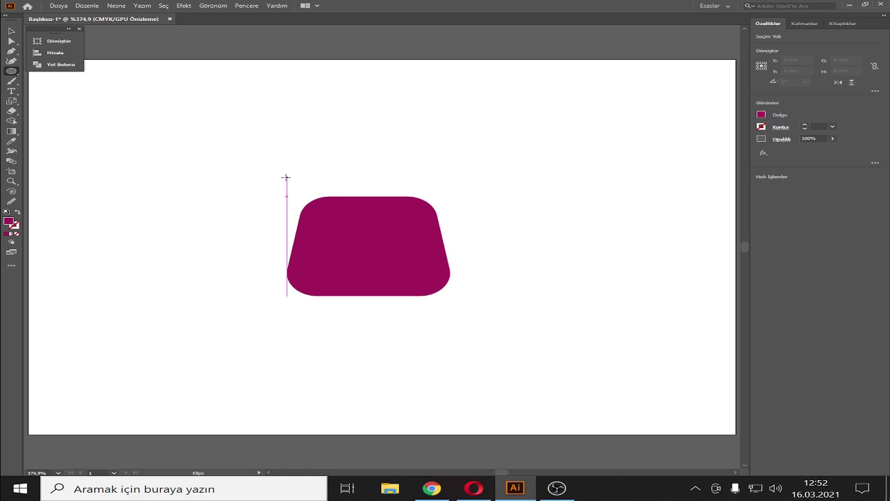
{"action": "left_click_drag", "start_coordinate": [287, 178], "coordinate": [444, 235]}
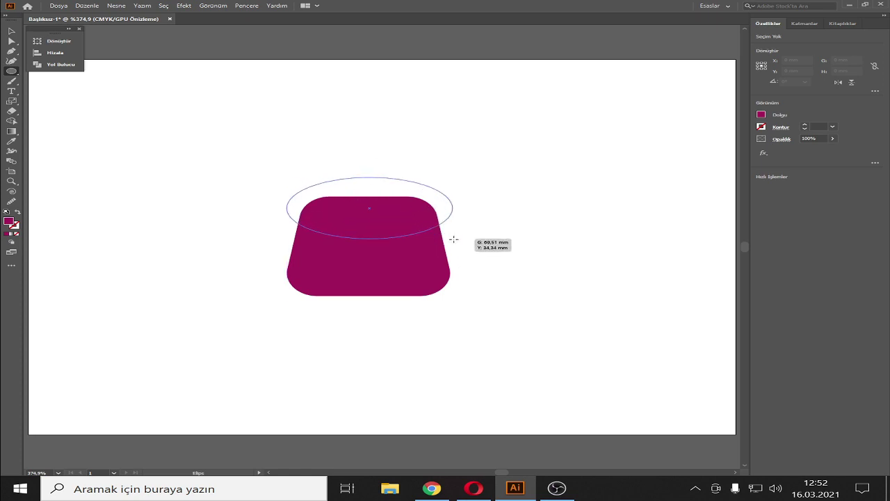
{"action": "left_click_drag", "start_coordinate": [443, 234], "coordinate": [452, 238]}
{"action": "left_click", "coordinate": [11, 31]}
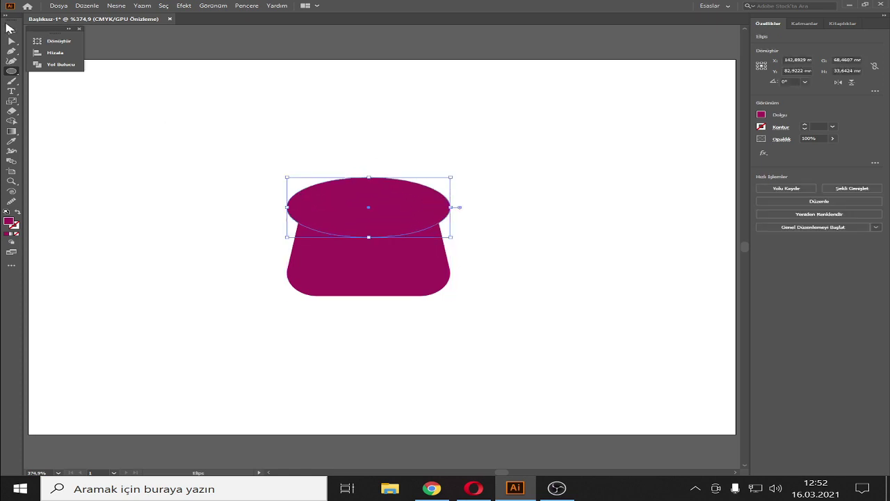
{"action": "left_click_drag", "start_coordinate": [408, 215], "coordinate": [406, 208]}
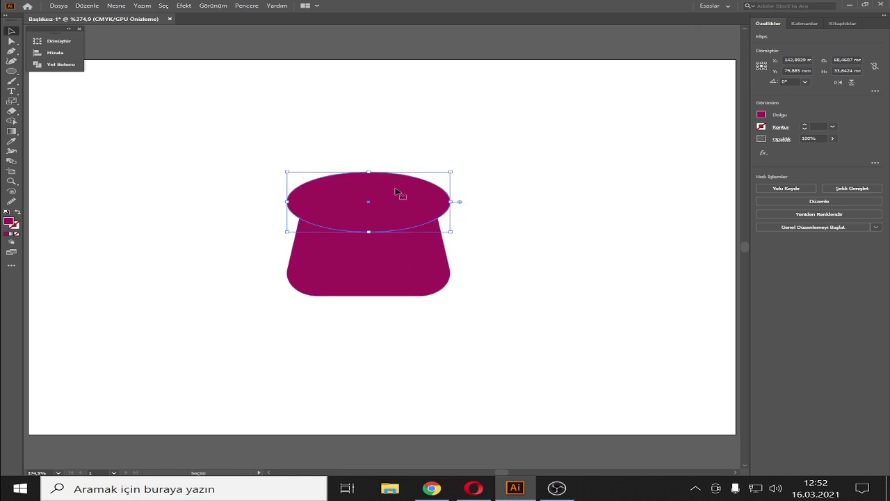
{"action": "key", "text": "ctrl+shift+a"}
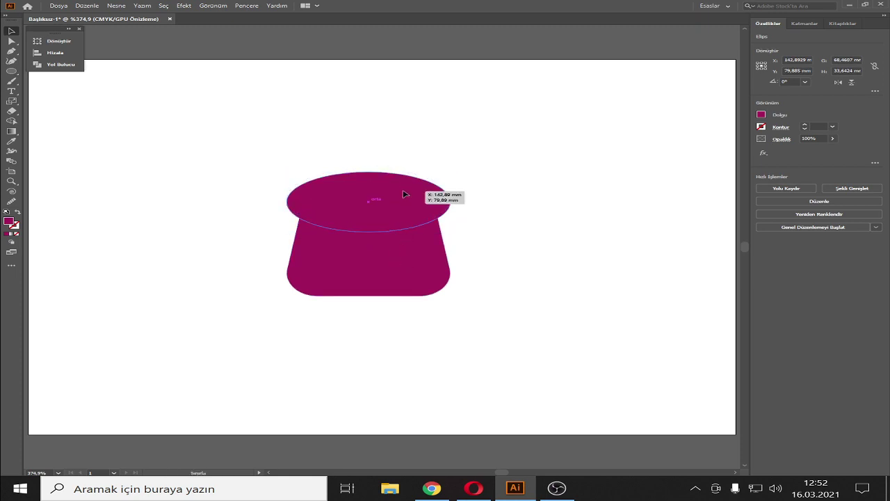
{"action": "left_click_drag", "start_coordinate": [403, 194], "coordinate": [408, 203]}
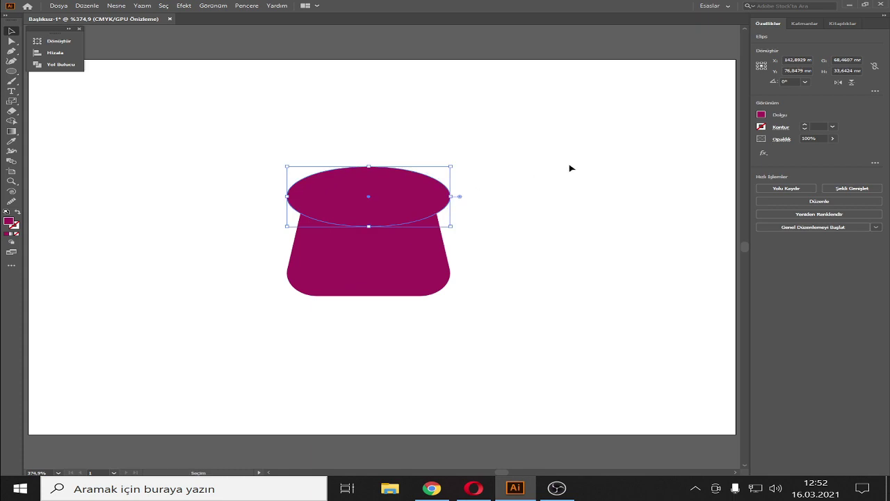
Darken the ellipse's magenta fill by setting K to 30 in the Color Mixer
{"action": "left_click", "coordinate": [763, 115]}
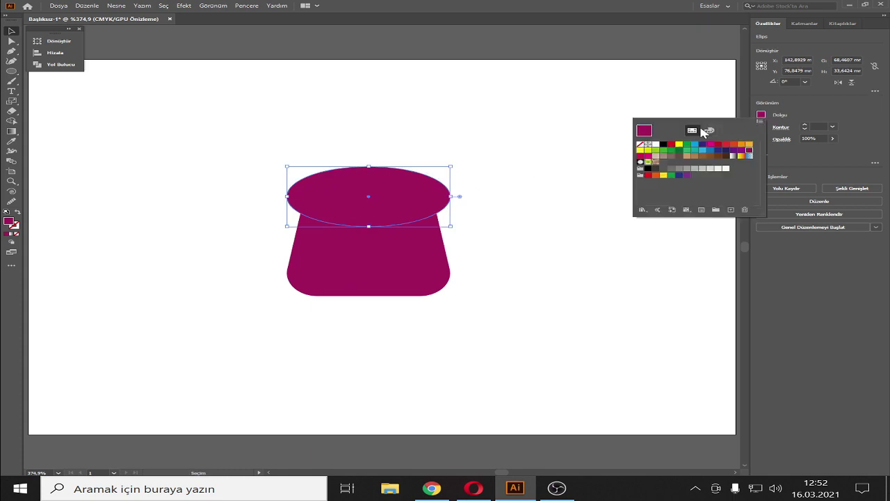
{"action": "left_click", "coordinate": [709, 131]}
{"action": "left_click", "coordinate": [743, 177]}
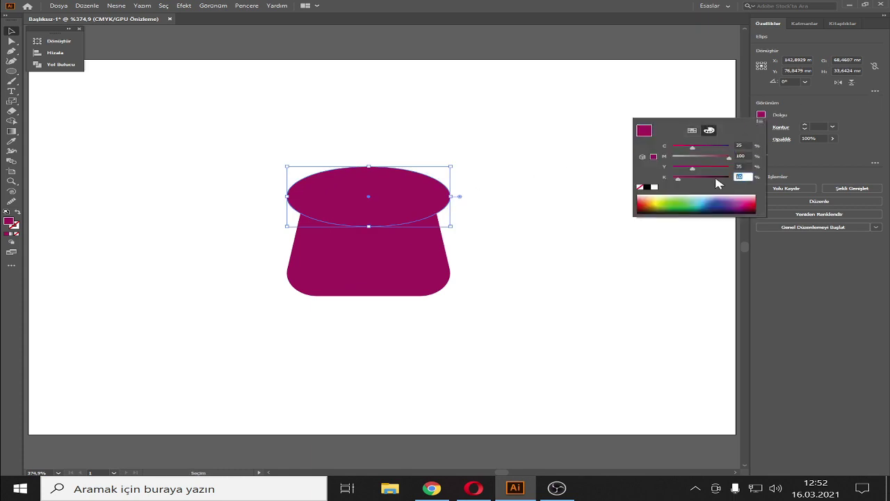
{"action": "type", "text": "30"}
{"action": "left_click", "coordinate": [746, 165]}
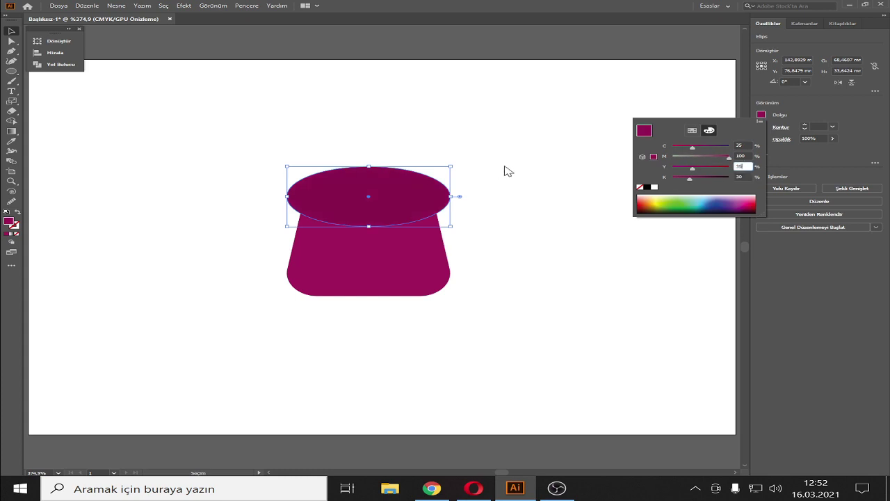
{"action": "key", "text": "Escape"}
{"action": "left_click", "coordinate": [497, 267]}
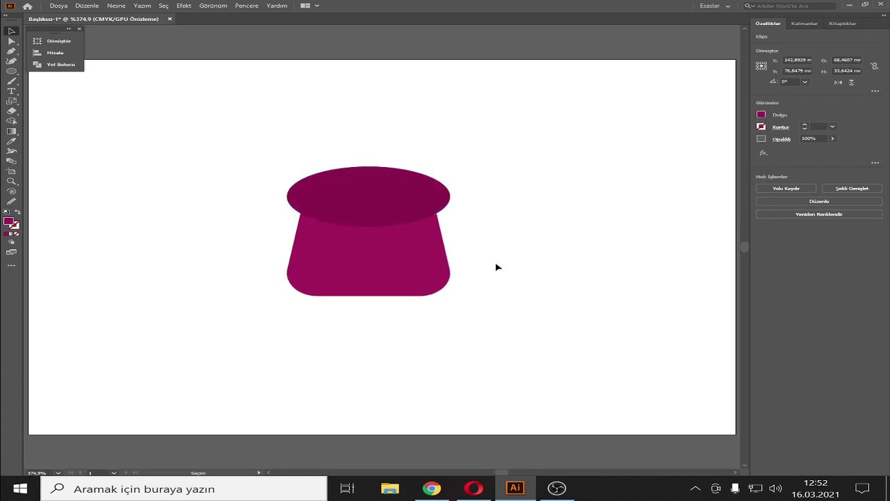
Remove the ellipse's upper part with Shape Builder, leaving a 56.9 × 16.8 mm darker opening
{"action": "left_click", "coordinate": [369, 250]}
{"action": "left_click", "coordinate": [373, 183], "text": "shift"}
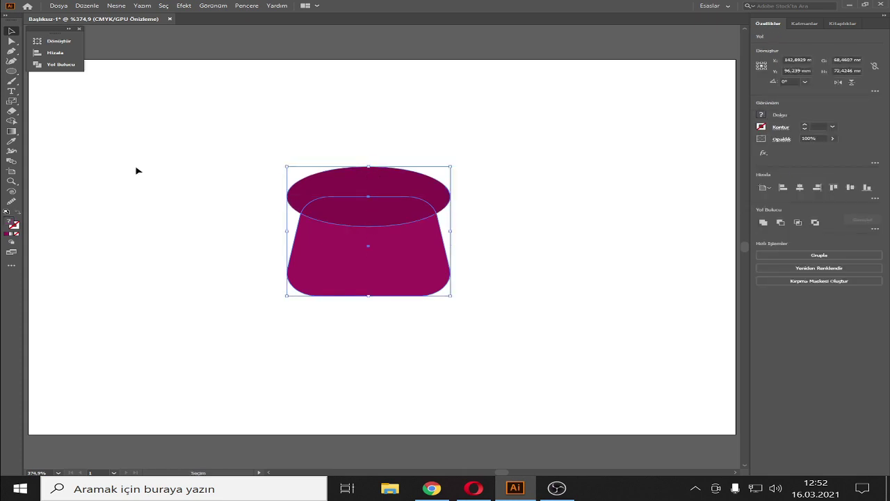
{"action": "left_click", "coordinate": [11, 121]}
{"action": "left_click", "coordinate": [358, 184], "text": "alt"}
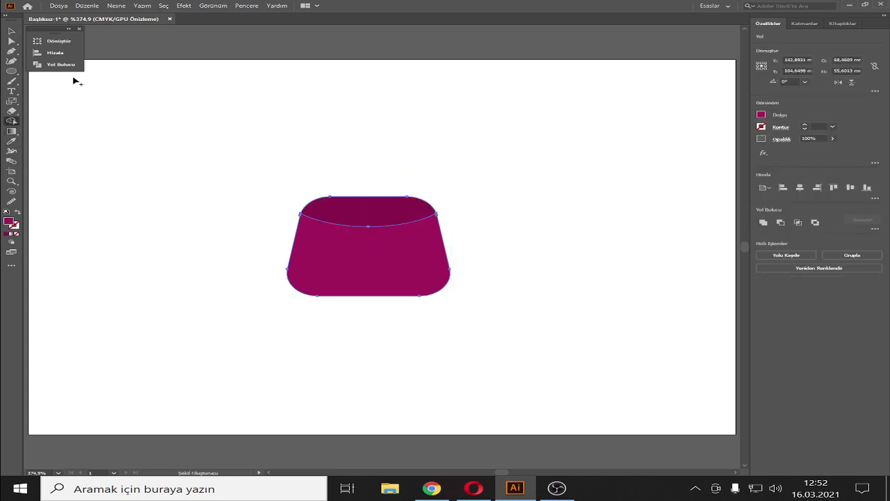
{"action": "left_click", "coordinate": [11, 31]}
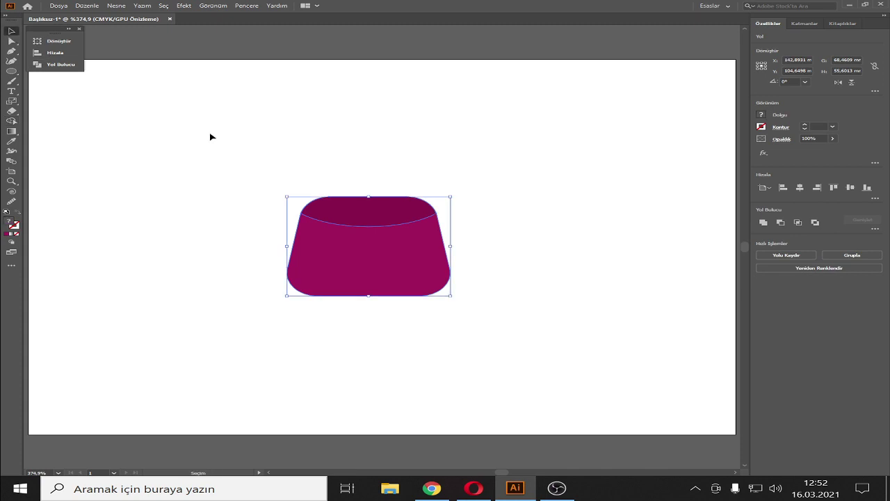
{"action": "left_click", "coordinate": [240, 153]}
{"action": "left_click", "coordinate": [381, 213]}
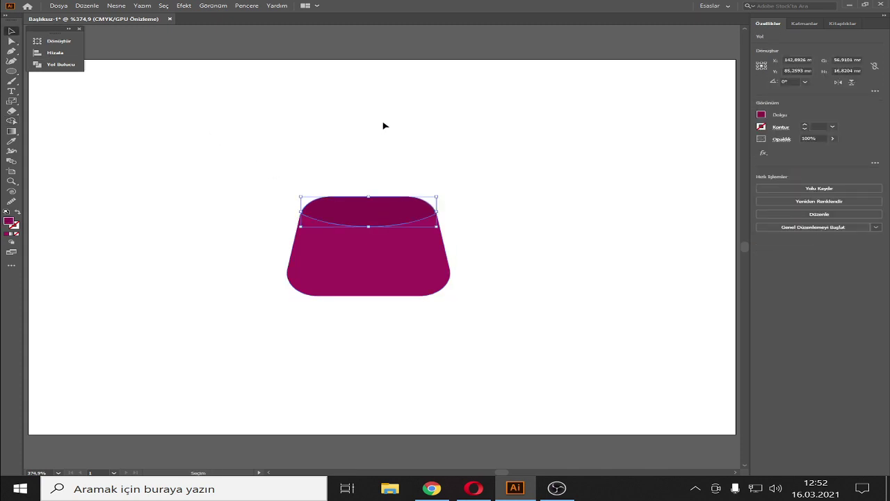
Alt-drag an ellipse copy above the bag and delete its upper anchors, leaving the lower curve
{"action": "left_click_drag", "start_coordinate": [390, 218], "coordinate": [382, 170]}
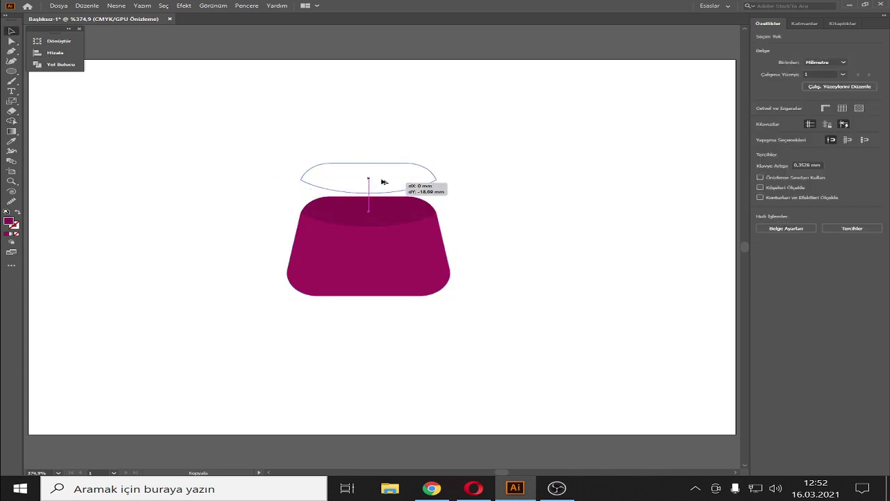
{"action": "left_click", "coordinate": [487, 137]}
{"action": "key", "text": "a"}
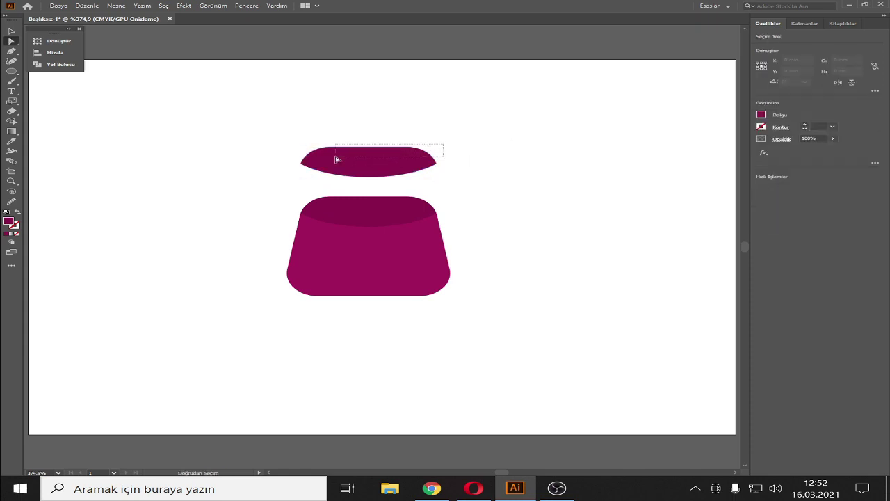
{"action": "left_click", "coordinate": [349, 147]}
{"action": "key", "text": "Delete"}
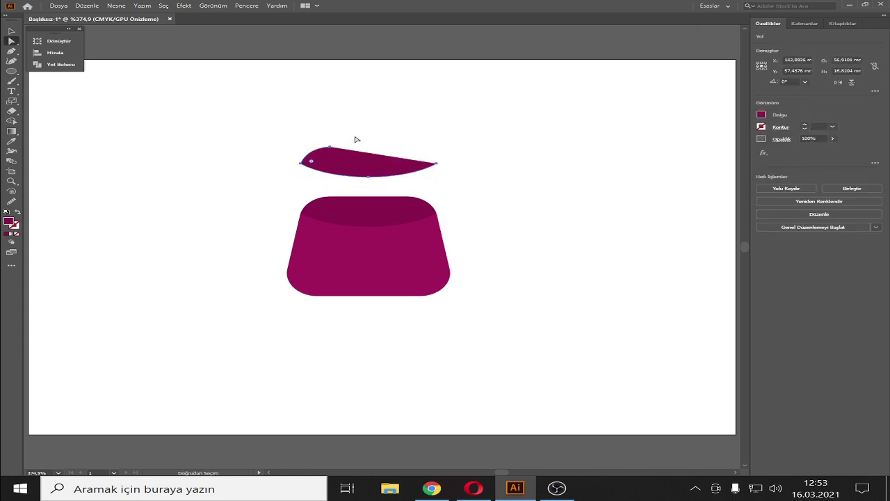
{"action": "left_click_drag", "start_coordinate": [357, 139], "coordinate": [303, 161]}
{"action": "key", "text": "Delete"}
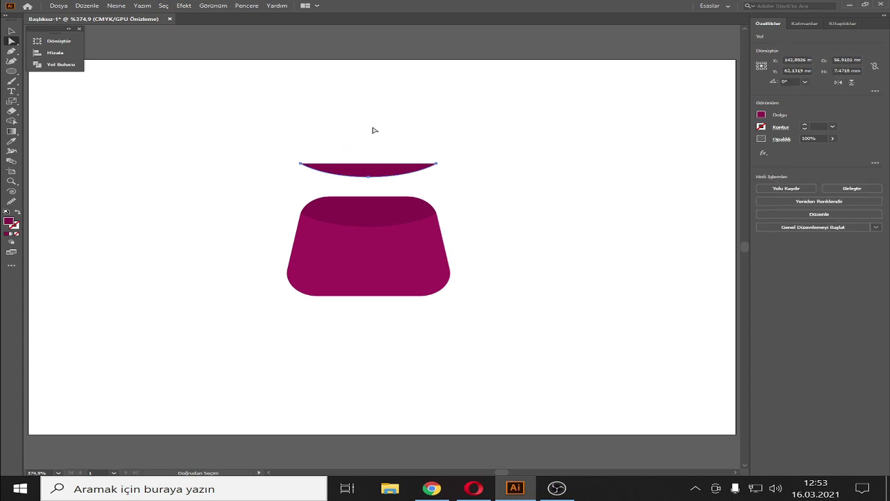
{"action": "left_click", "coordinate": [18, 212]}
Make the curve outline-only and move it onto the bag's rim
{"action": "left_click", "coordinate": [11, 31]}
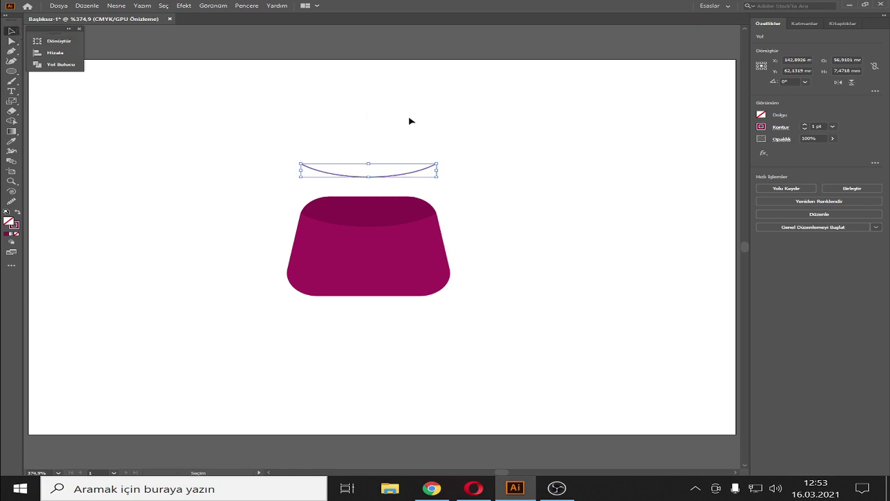
{"action": "left_click", "coordinate": [409, 121]}
{"action": "left_click_drag", "start_coordinate": [370, 180], "coordinate": [371, 226]}
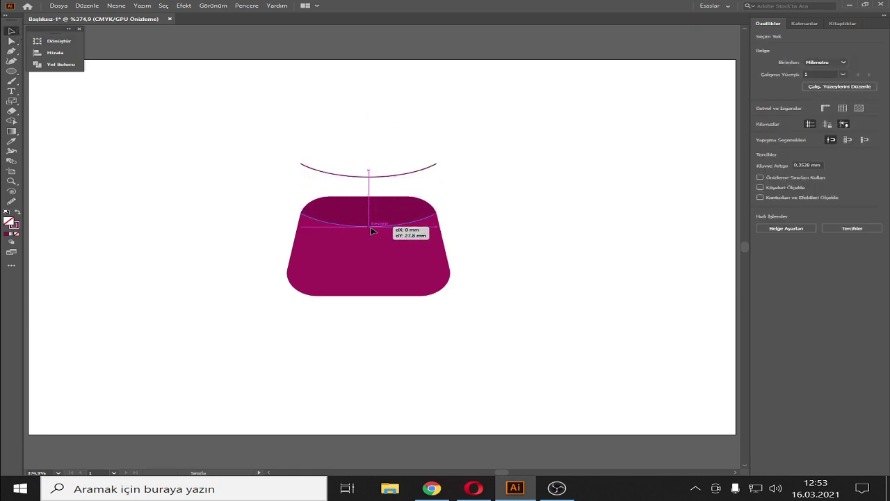
{"action": "left_click_drag", "start_coordinate": [372, 228], "coordinate": [373, 229]}
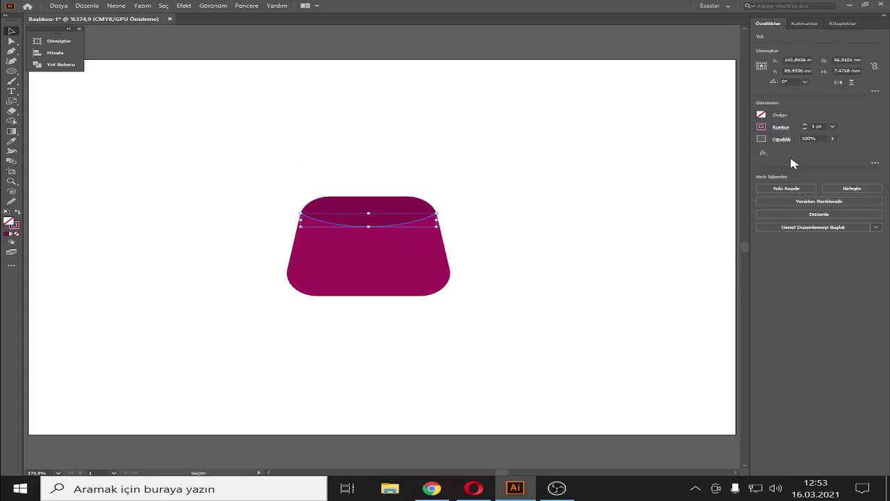
Give the curve a 7 pt yellow stroke, warmed toward gold with M 28
{"action": "left_click", "coordinate": [761, 126]}
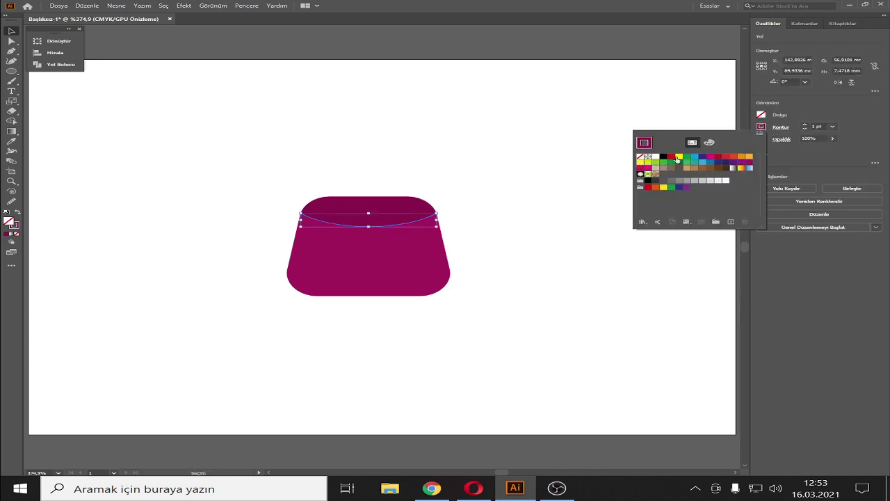
{"action": "left_click", "coordinate": [678, 159]}
{"action": "left_click", "coordinate": [708, 143]}
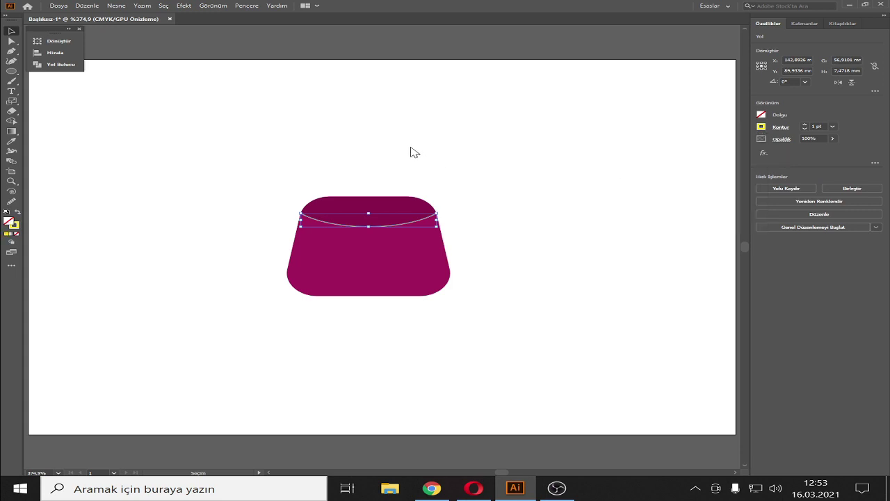
{"action": "left_click", "coordinate": [805, 124]}
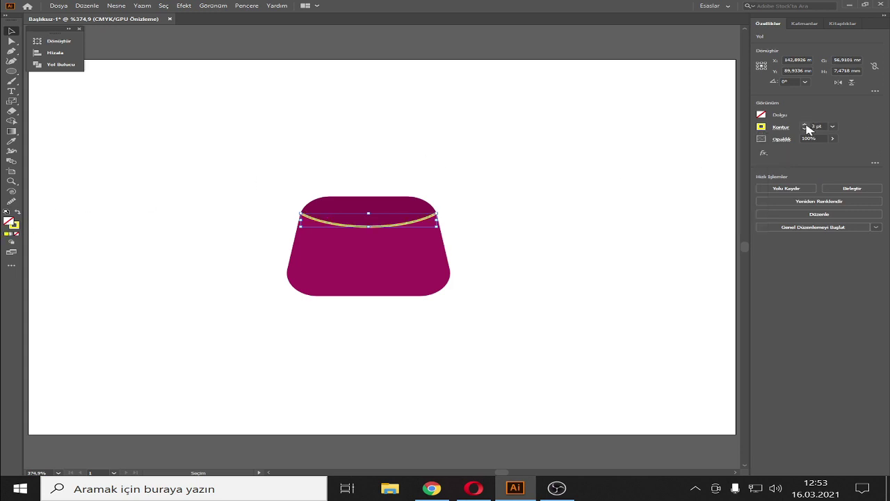
{"action": "left_click", "coordinate": [805, 124]}
{"action": "left_click", "coordinate": [805, 124]}
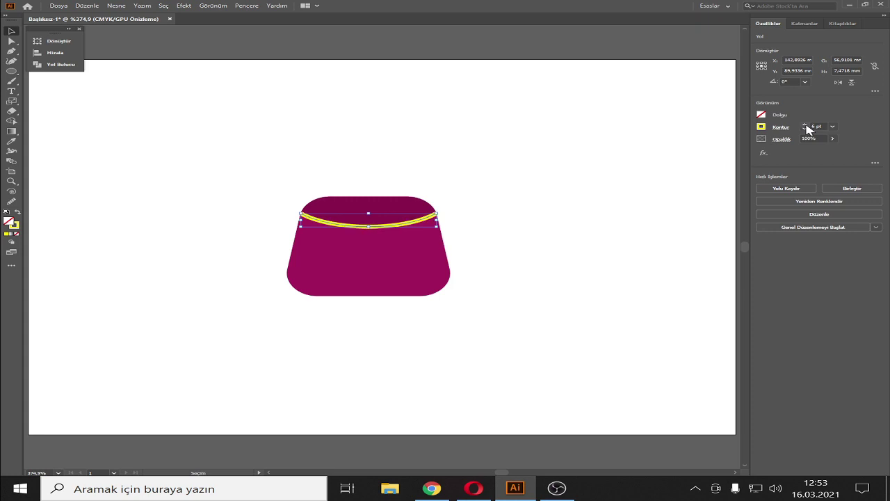
{"action": "left_click", "coordinate": [804, 124]}
{"action": "left_click", "coordinate": [804, 124]}
{"action": "left_click", "coordinate": [761, 127]}
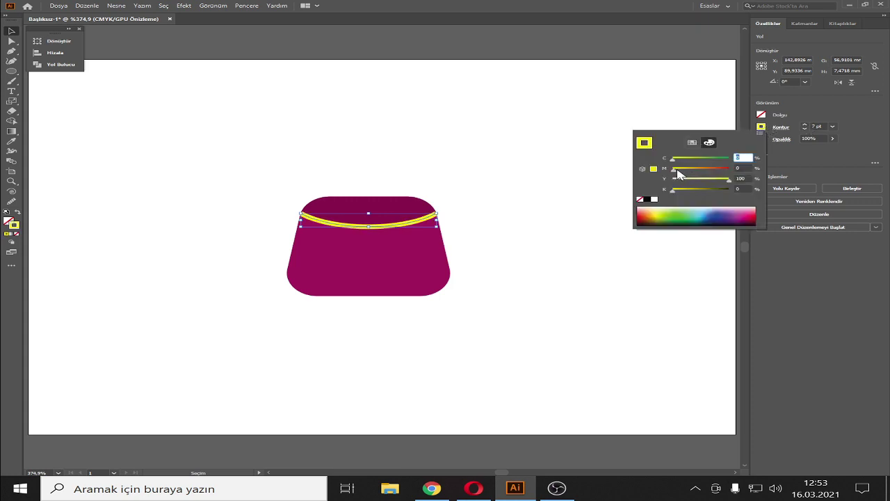
{"action": "mouse_move", "coordinate": [677, 171]}
{"action": "left_mouse_down"}
{"action": "mouse_move", "coordinate": [726, 181]}
{"action": "mouse_move", "coordinate": [711, 180]}
{"action": "left_mouse_up"}
Thicken the yellow band's stroke to 14 pt
{"action": "left_click", "coordinate": [490, 157]}
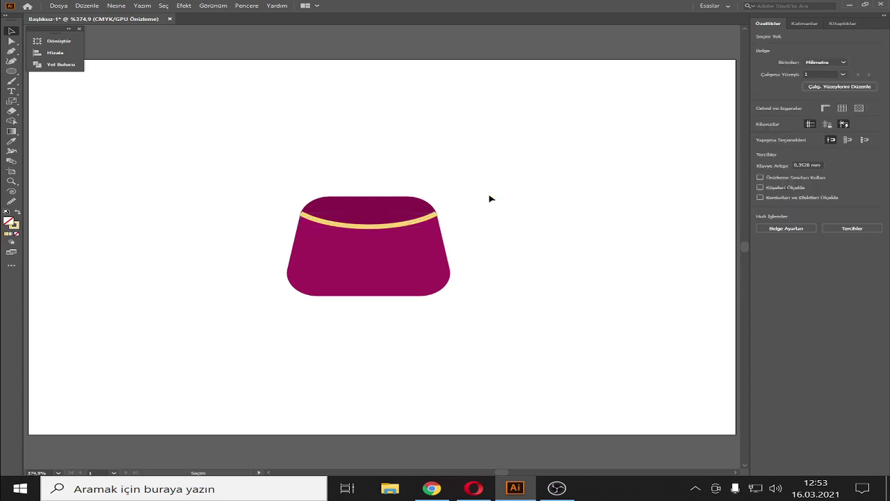
{"action": "left_click", "coordinate": [391, 225]}
{"action": "left_click", "coordinate": [423, 219]}
{"action": "left_click", "coordinate": [805, 125]}
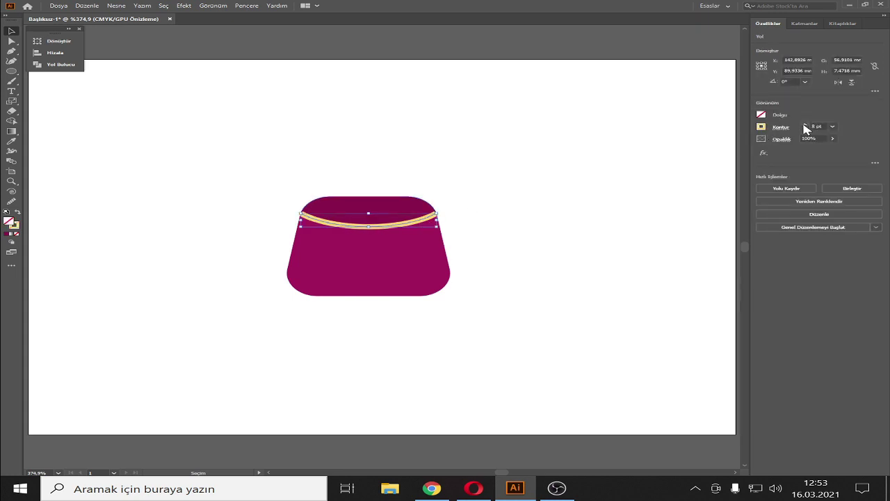
{"action": "left_click", "coordinate": [805, 124]}
{"action": "left_click", "coordinate": [804, 125]}
{"action": "left_click", "coordinate": [805, 124]}
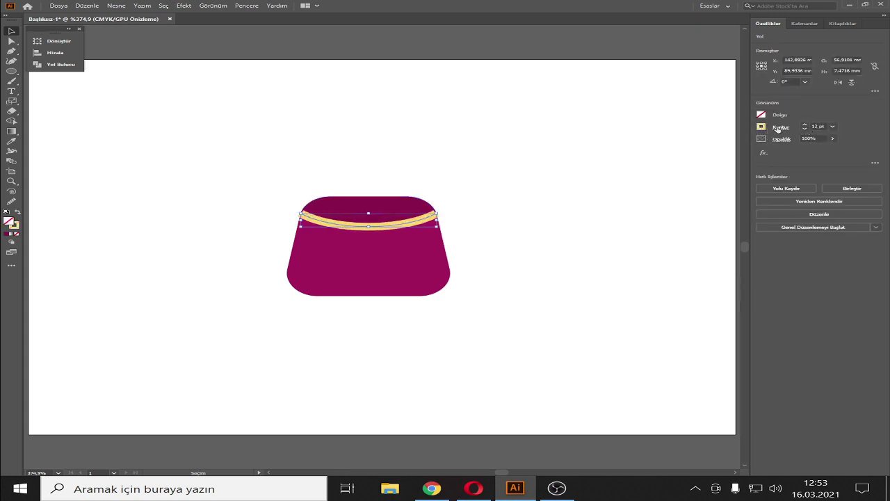
{"action": "left_click", "coordinate": [780, 127]}
{"action": "left_click", "coordinate": [565, 189]}
{"action": "left_click", "coordinate": [546, 159]}
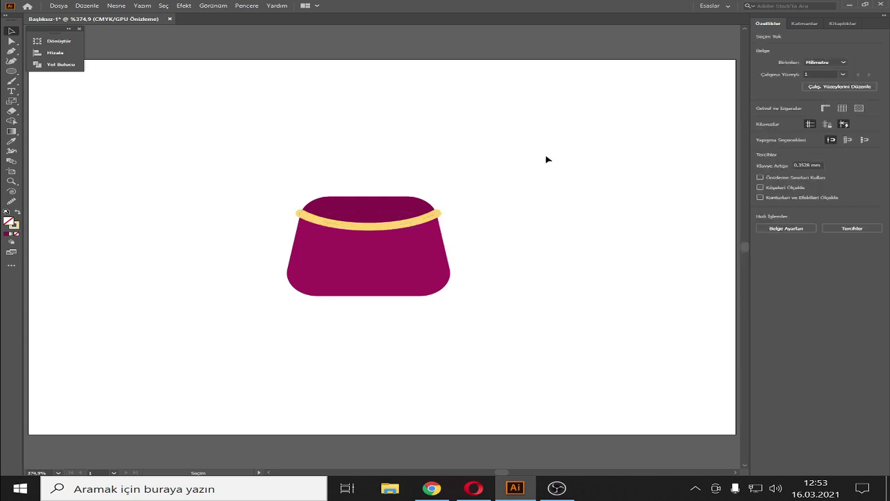
{"action": "left_click", "coordinate": [417, 223]}
{"action": "left_click", "coordinate": [805, 125]}
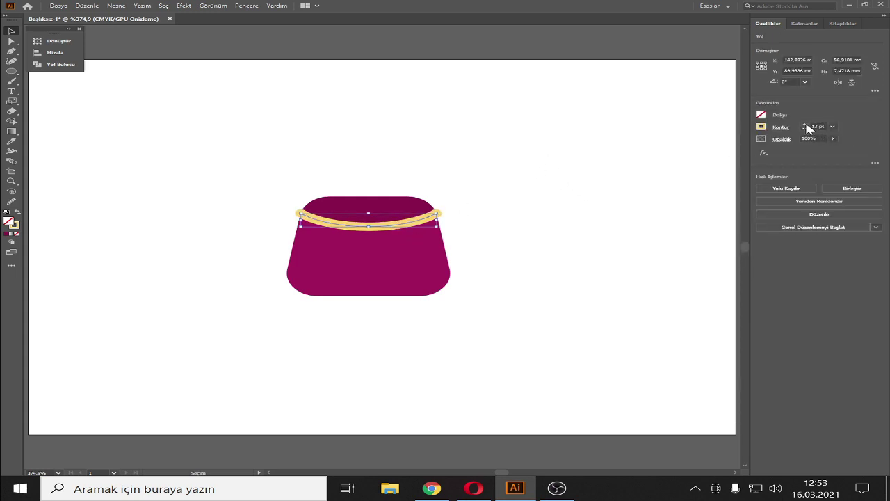
{"action": "left_click", "coordinate": [805, 125]}
Nudge the yellow band down two steps with the arrow key
{"action": "left_click", "coordinate": [404, 239]}
{"action": "left_click", "coordinate": [375, 229]}
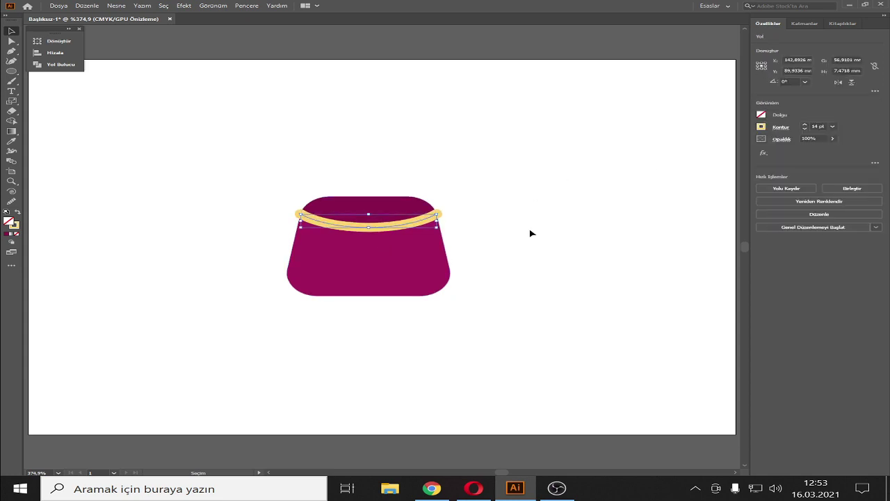
{"action": "key", "text": "Down"}
{"action": "key", "text": "Down"}
{"action": "key", "text": "Down"}
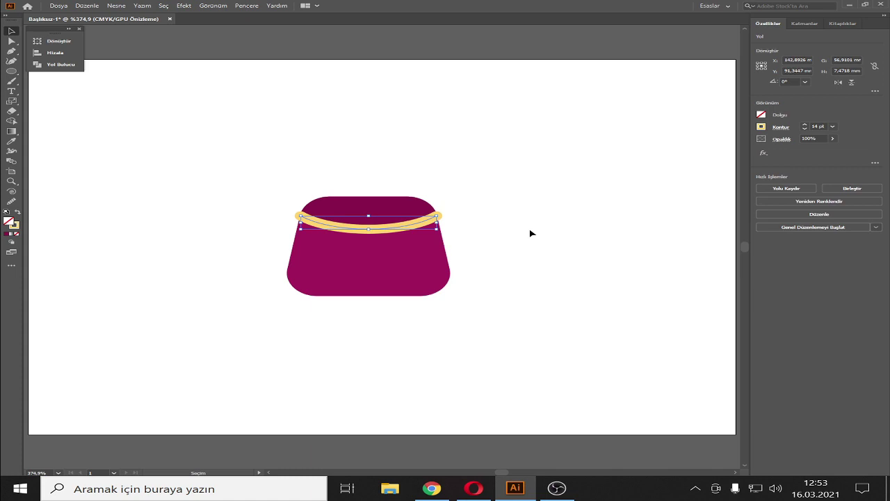
{"action": "key", "text": "Down"}
Expand the band's stroke into a solid yellow-filled shape via Object > Expand
{"action": "left_click", "coordinate": [116, 6]}
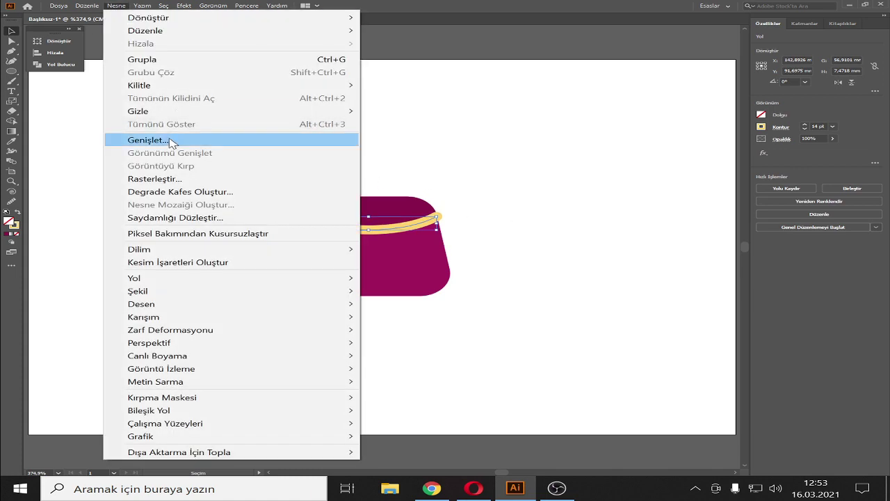
{"action": "left_click", "coordinate": [169, 139]}
{"action": "left_click", "coordinate": [425, 292]}
{"action": "left_click", "coordinate": [513, 209]}
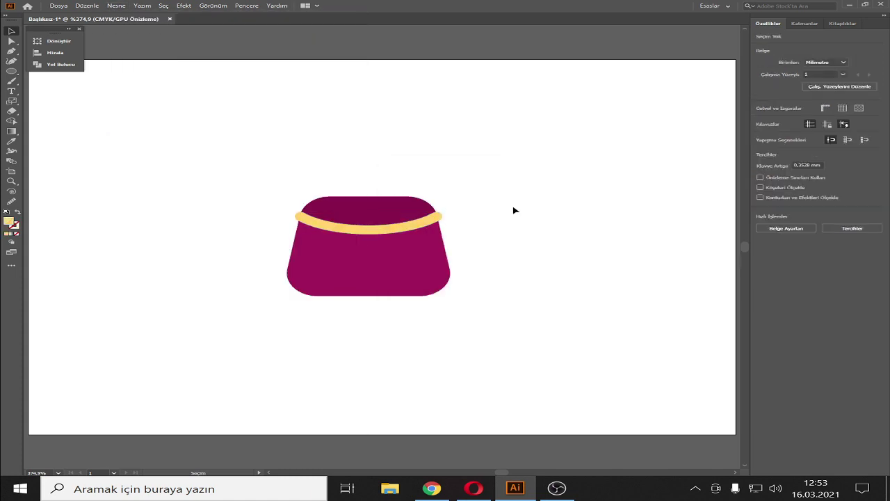
{"action": "left_click", "coordinate": [12, 72]}
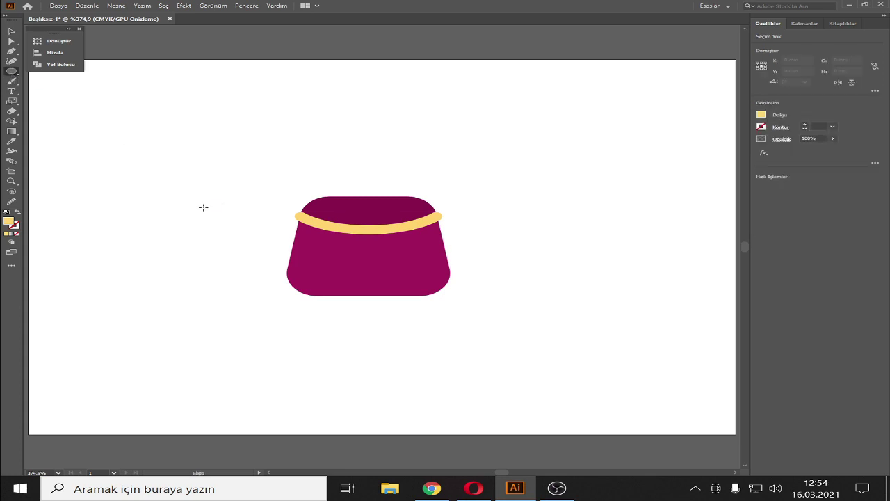
Draw a small yellow circle beside the bag and select it with the band as key object
{"action": "left_click_drag", "start_coordinate": [203, 207], "coordinate": [220, 218]}
{"action": "key", "text": "v"}
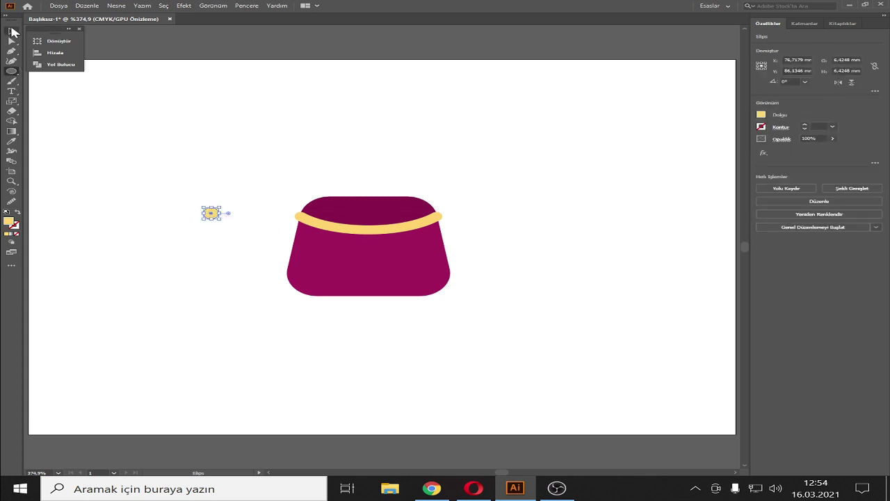
{"action": "left_click", "coordinate": [219, 223]}
{"action": "left_click", "coordinate": [212, 214]}
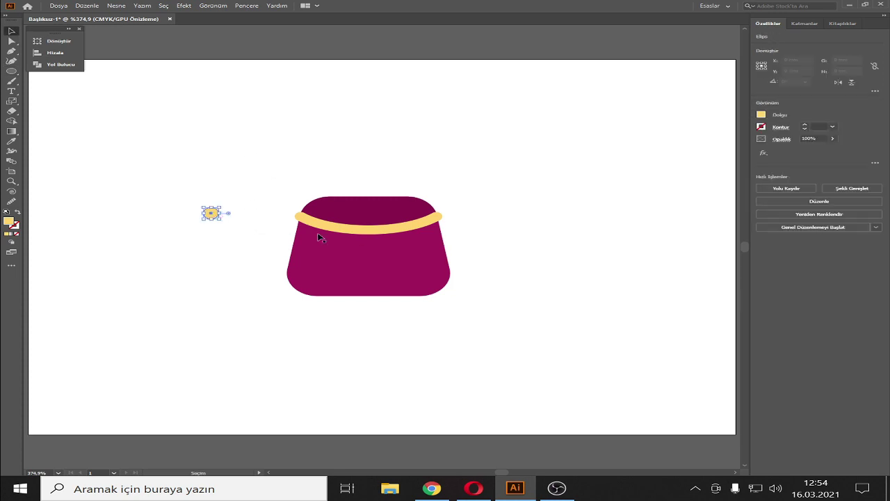
{"action": "left_click", "coordinate": [372, 232], "text": "shift"}
{"action": "left_click", "coordinate": [372, 232]}
Centre the circle horizontally and vertically on the band, then drag it slightly lower
{"action": "left_click", "coordinate": [55, 53]}
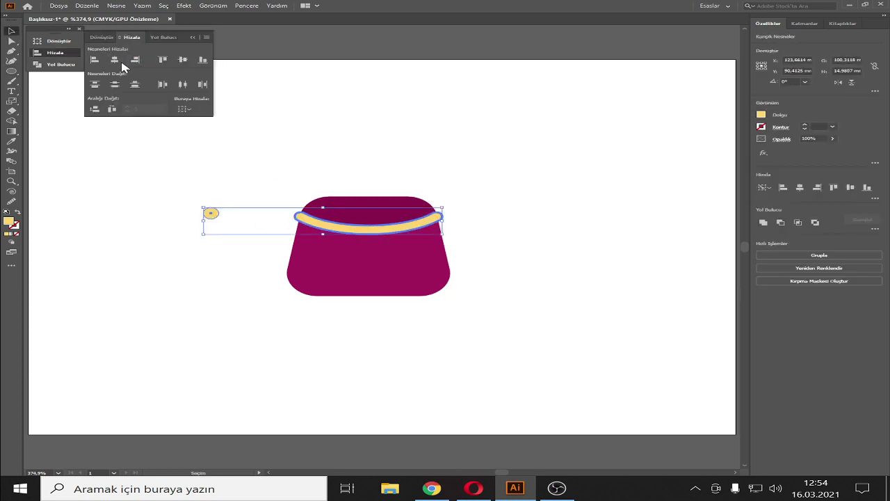
{"action": "left_click", "coordinate": [186, 60]}
{"action": "left_click", "coordinate": [183, 60]}
{"action": "left_click", "coordinate": [193, 37]}
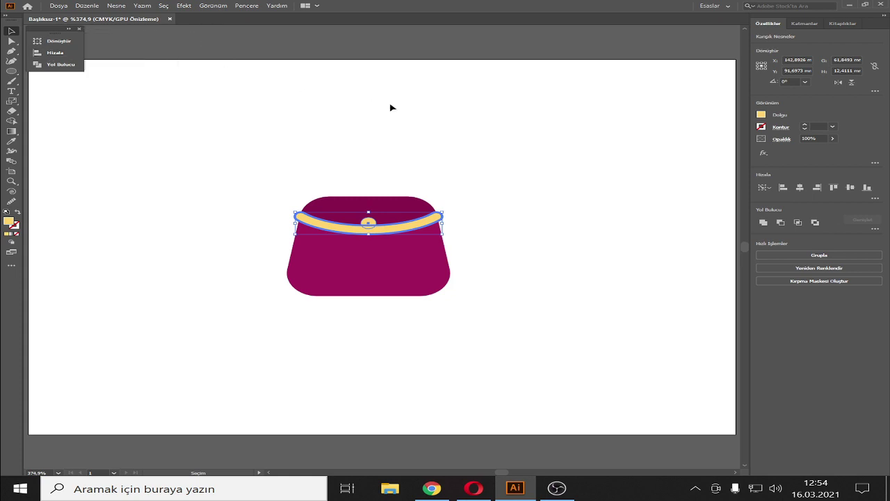
{"action": "left_click", "coordinate": [391, 105]}
{"action": "left_click_drag", "start_coordinate": [368, 221], "coordinate": [380, 244]}
{"action": "left_click", "coordinate": [543, 216]}
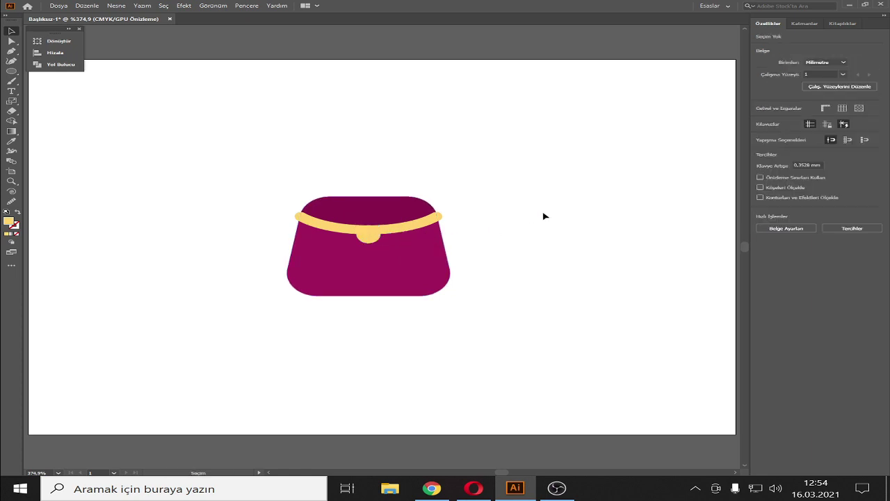
Zoom in on the clasp and paste a front copy, scaled down inside it
{"action": "left_click", "coordinate": [11, 181]}
{"action": "left_click", "coordinate": [418, 250]}
{"action": "left_click", "coordinate": [389, 258]}
{"action": "left_click", "coordinate": [301, 231]}
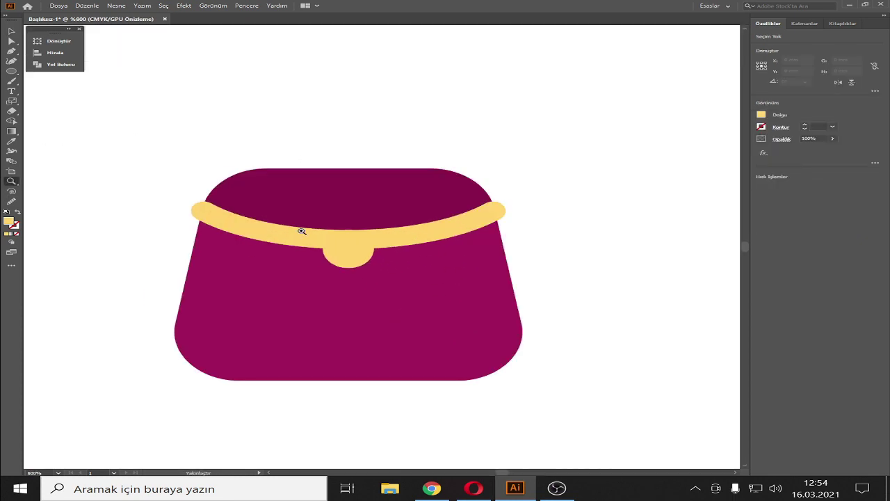
{"action": "left_click", "coordinate": [340, 248]}
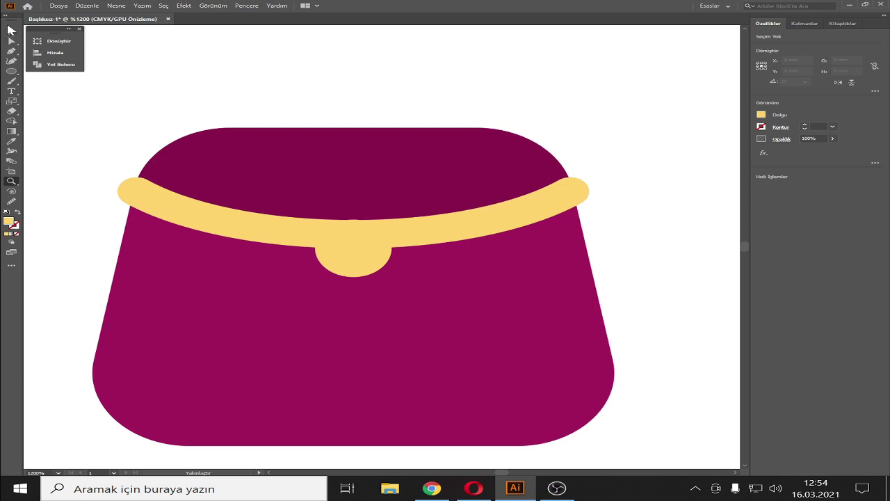
{"action": "left_click", "coordinate": [11, 30]}
{"action": "left_click", "coordinate": [342, 256]}
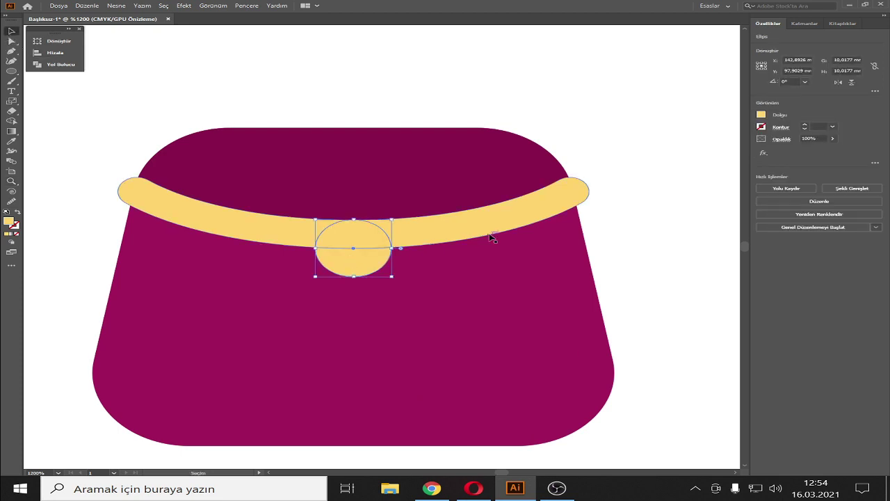
{"action": "key", "text": "ctrl+bracketleft"}
{"action": "left_click", "coordinate": [627, 107]}
{"action": "key", "text": "ctrl+z"}
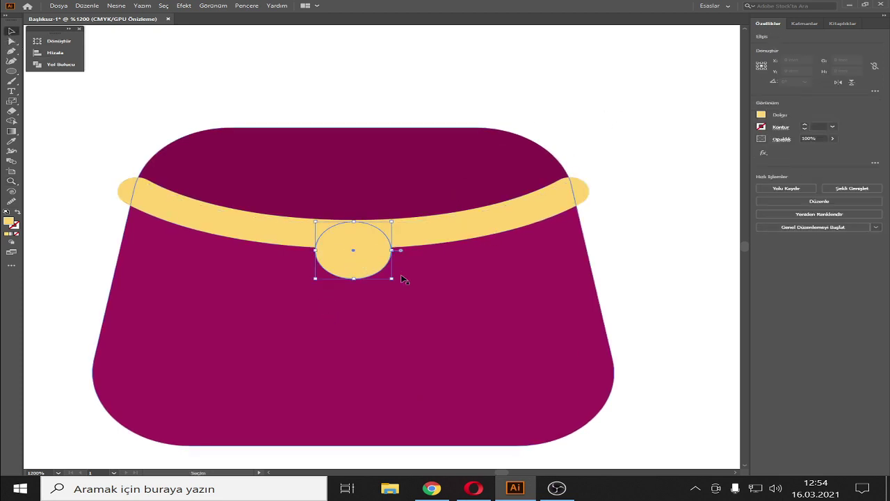
{"action": "key", "text": "ctrl"}
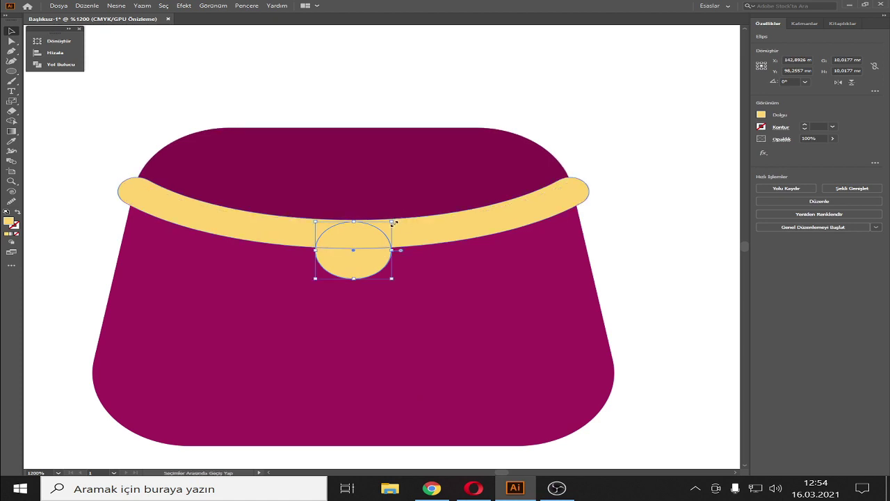
{"action": "left_click_drag", "start_coordinate": [391, 221], "coordinate": [384, 229]}
Turn the small circle into a 3 pt outline ring darkened with K 20
{"action": "left_click", "coordinate": [19, 212]}
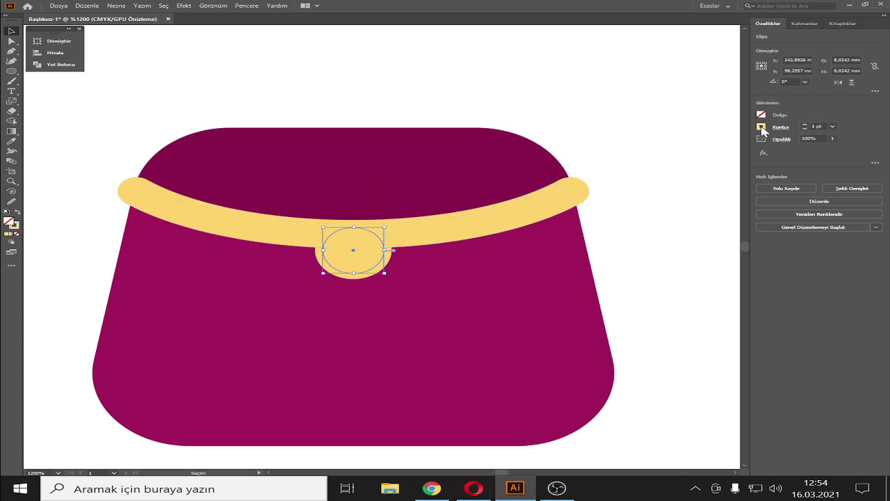
{"action": "left_click", "coordinate": [761, 127]}
{"action": "left_click", "coordinate": [740, 189]}
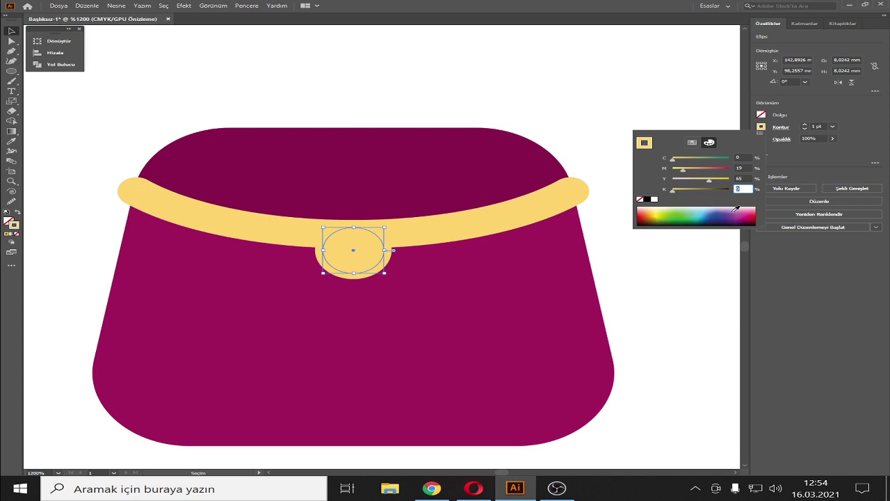
{"action": "type", "text": "20"}
{"action": "left_click", "coordinate": [749, 178]}
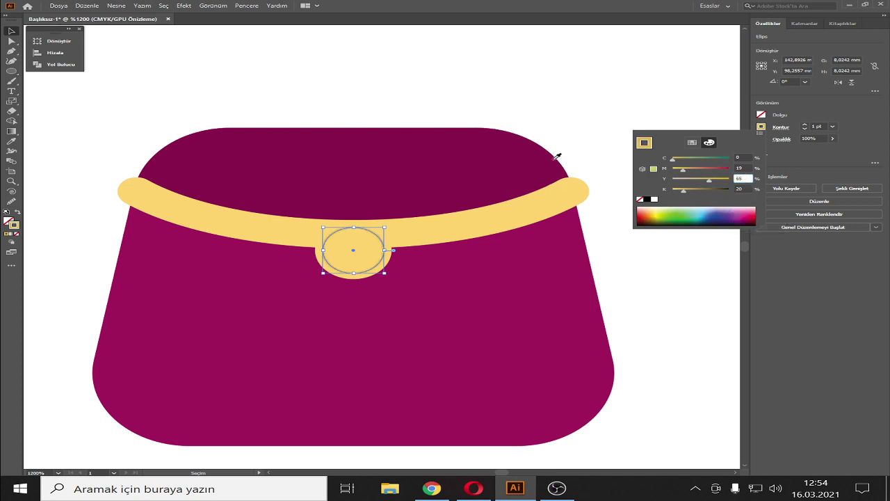
{"action": "left_click", "coordinate": [14, 33]}
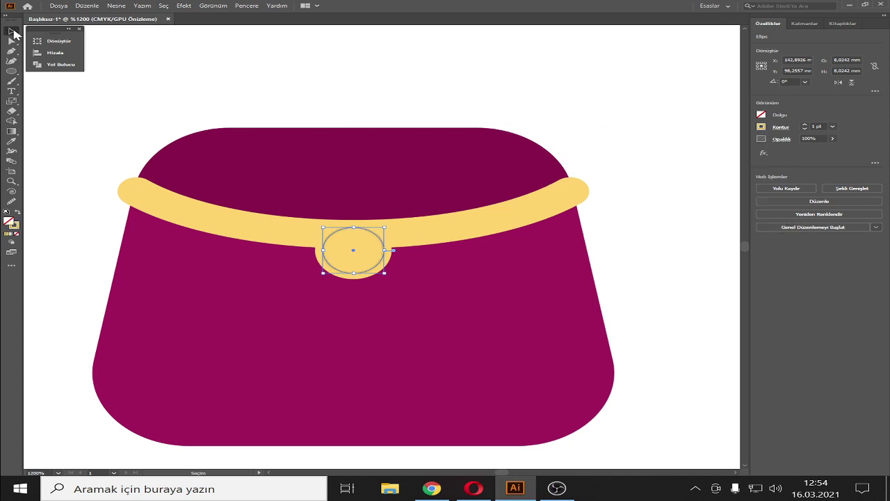
{"action": "left_click", "coordinate": [803, 124]}
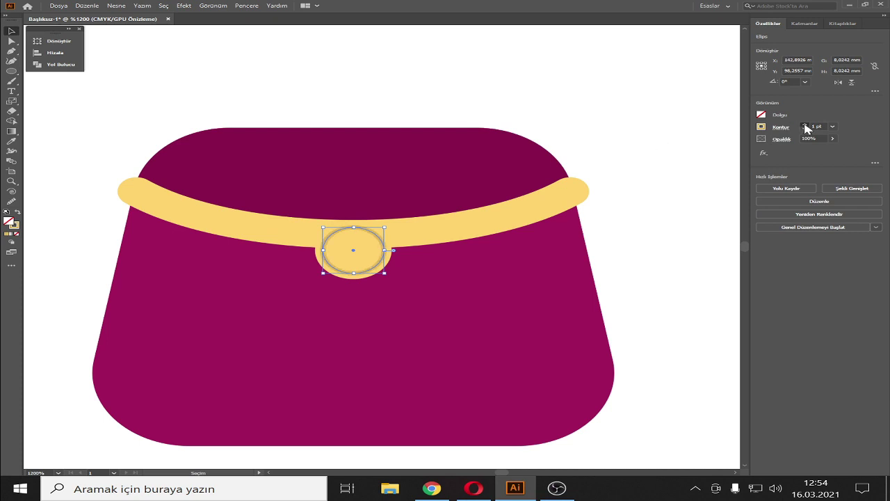
{"action": "left_click", "coordinate": [804, 125]}
Shrink the ring to 7.66 mm and expand its outline into a solid shape
{"action": "left_click", "coordinate": [668, 158]}
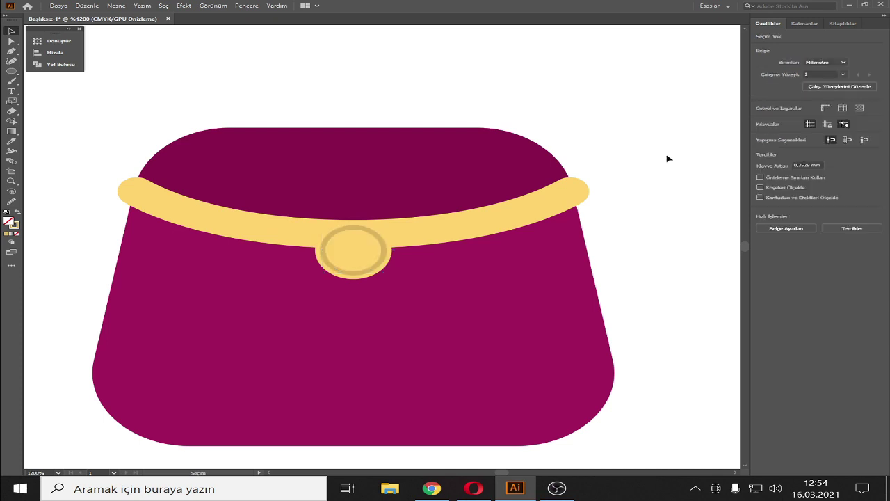
{"action": "left_click", "coordinate": [384, 240]}
{"action": "left_click_drag", "start_coordinate": [387, 226], "coordinate": [382, 229]}
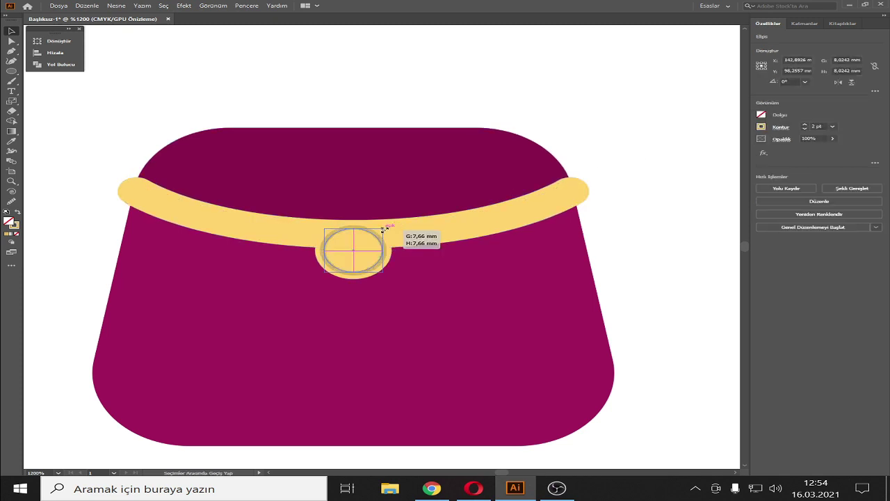
{"action": "left_click", "coordinate": [364, 116]}
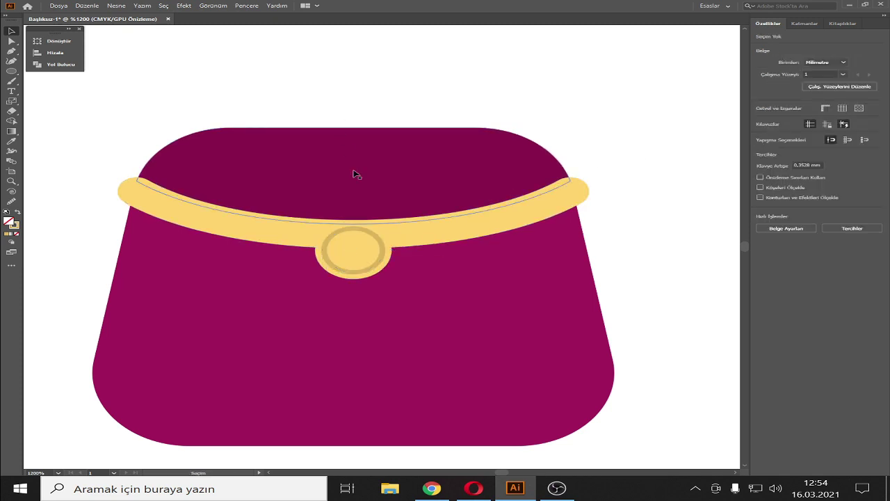
{"action": "left_click", "coordinate": [373, 236]}
{"action": "left_click", "coordinate": [116, 5]}
{"action": "left_click", "coordinate": [278, 140]}
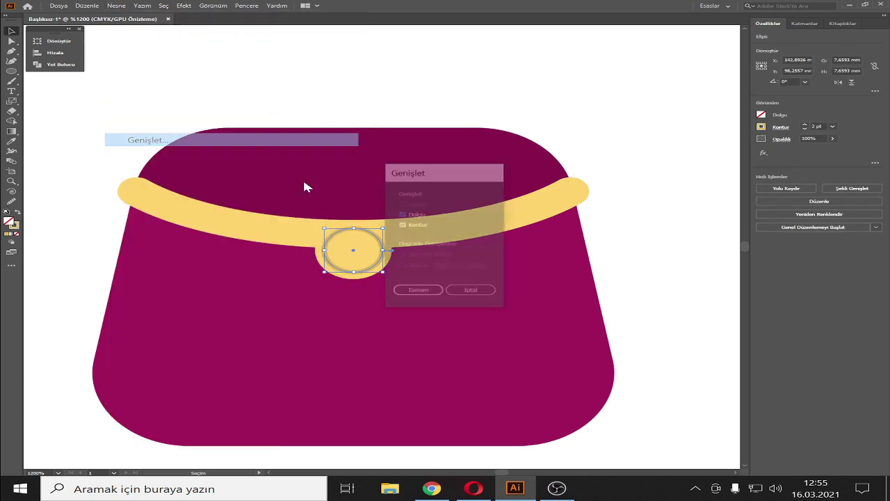
{"action": "left_click", "coordinate": [423, 291]}
{"action": "left_click", "coordinate": [634, 179]}
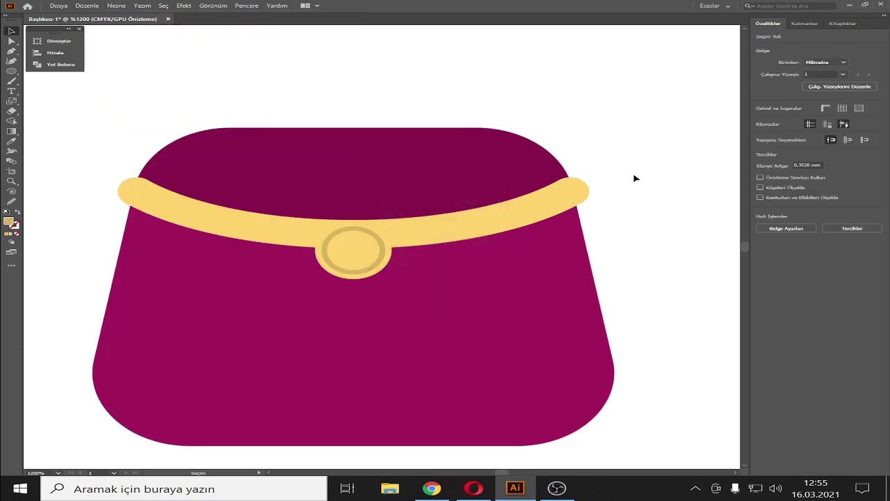
{"action": "key", "text": "ctrl+0"}
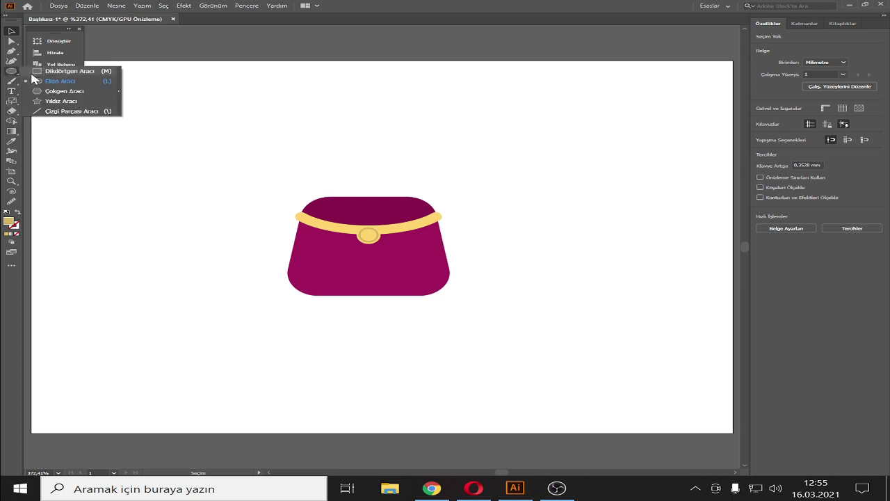
Draw a rectangle sitting on the bag's top edge and zoom in on it
{"action": "left_click_drag", "start_coordinate": [11, 71], "coordinate": [50, 72]}
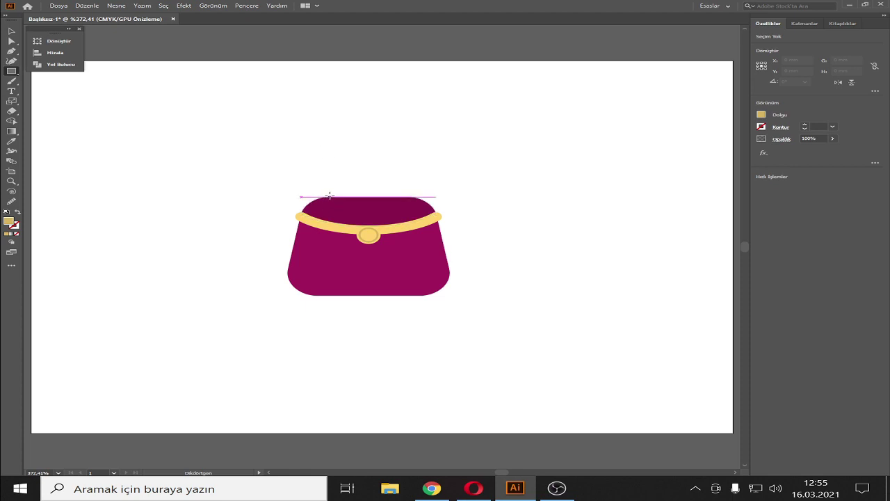
{"action": "mouse_move", "coordinate": [330, 196]}
{"action": "left_mouse_down"}
{"action": "mouse_move", "coordinate": [409, 199]}
{"action": "mouse_move", "coordinate": [409, 162]}
{"action": "left_mouse_up"}
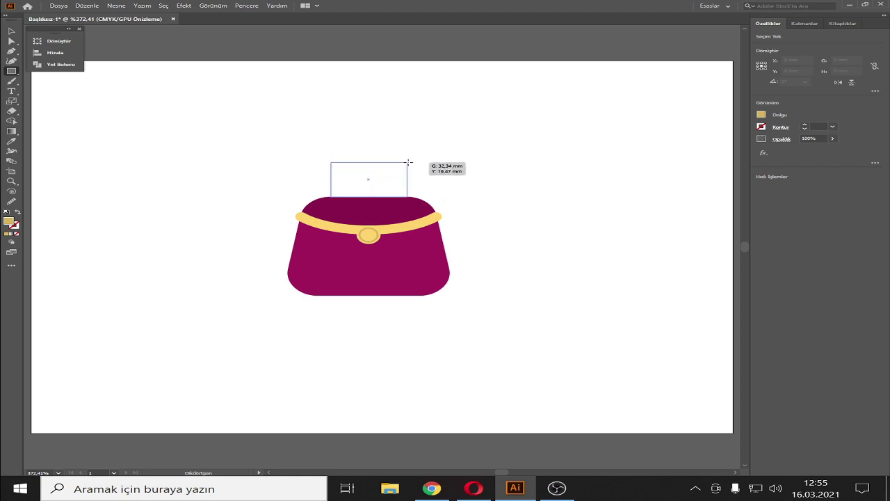
{"action": "left_click_drag", "start_coordinate": [409, 163], "coordinate": [407, 162]}
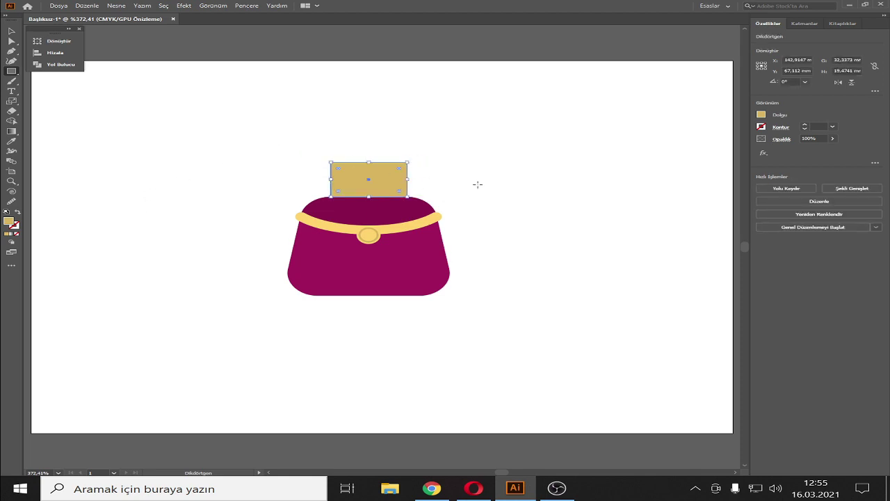
{"action": "left_click", "coordinate": [12, 182]}
{"action": "left_click", "coordinate": [364, 260]}
{"action": "left_click", "coordinate": [366, 268]}
{"action": "left_click", "coordinate": [331, 219]}
{"action": "left_click", "coordinate": [334, 222]}
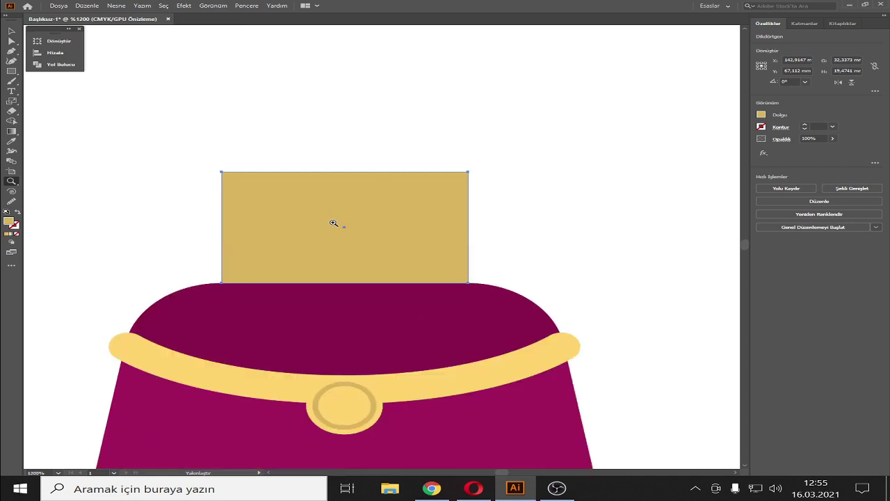
Scale the rectangle's two top corner points inward to form a trapezoid
{"action": "key", "text": "v"}
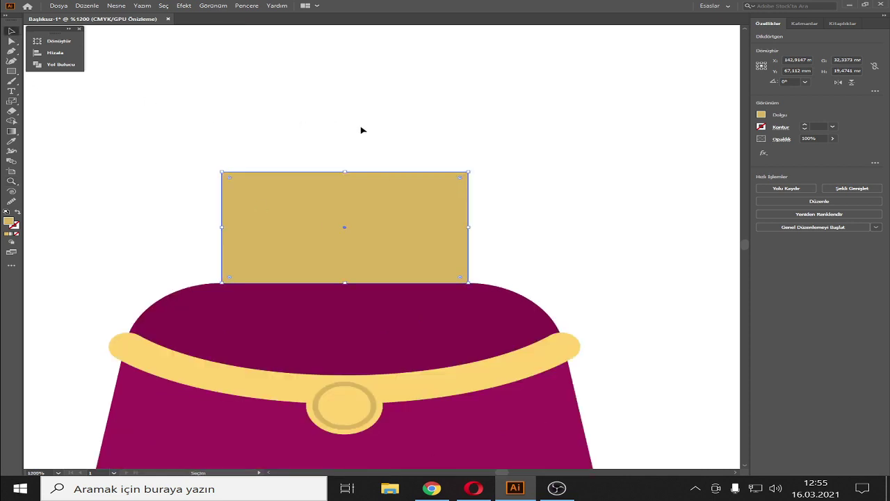
{"action": "key", "text": "a"}
{"action": "left_click_drag", "start_coordinate": [506, 154], "coordinate": [183, 193]}
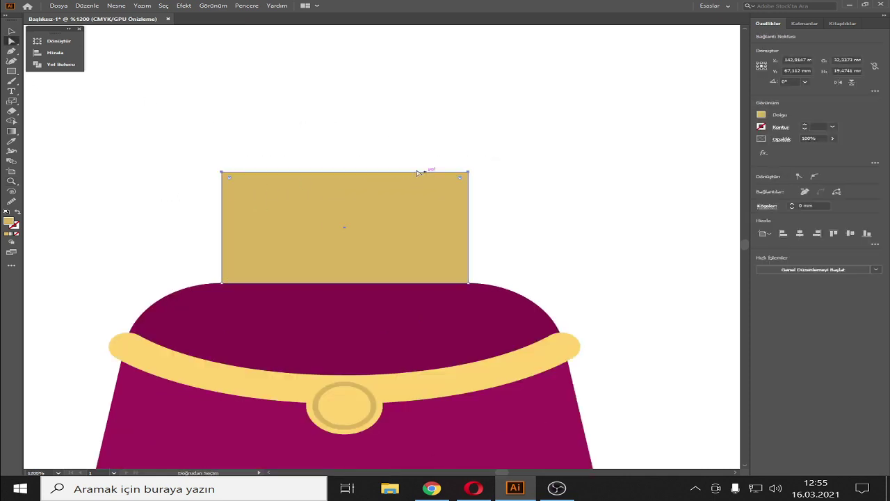
{"action": "left_click", "coordinate": [12, 101]}
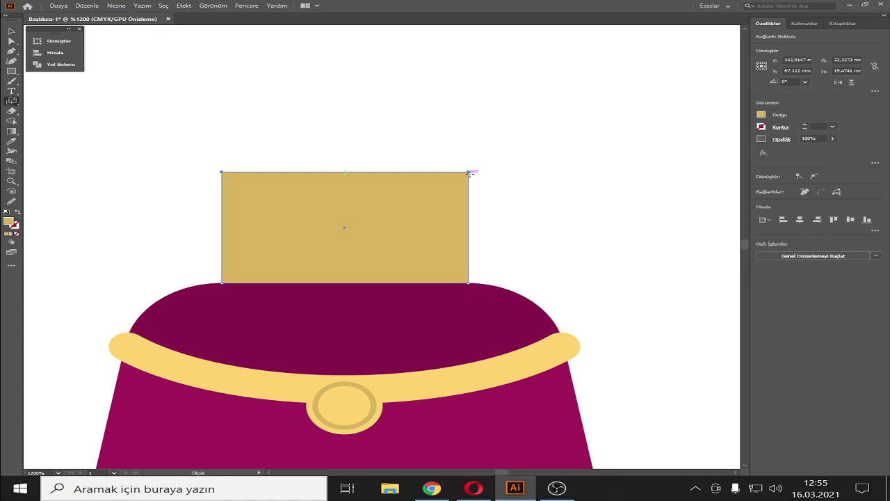
{"action": "left_click_drag", "start_coordinate": [468, 175], "coordinate": [421, 176]}
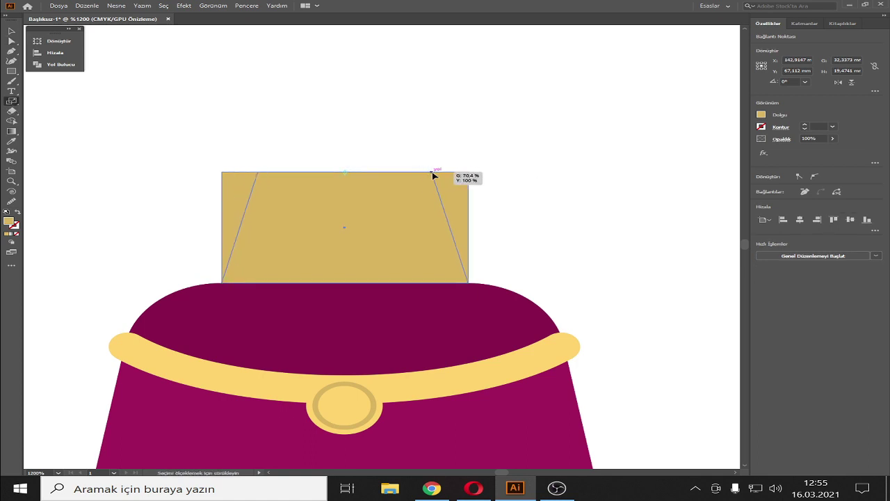
{"action": "left_click_drag", "start_coordinate": [421, 175], "coordinate": [431, 174]}
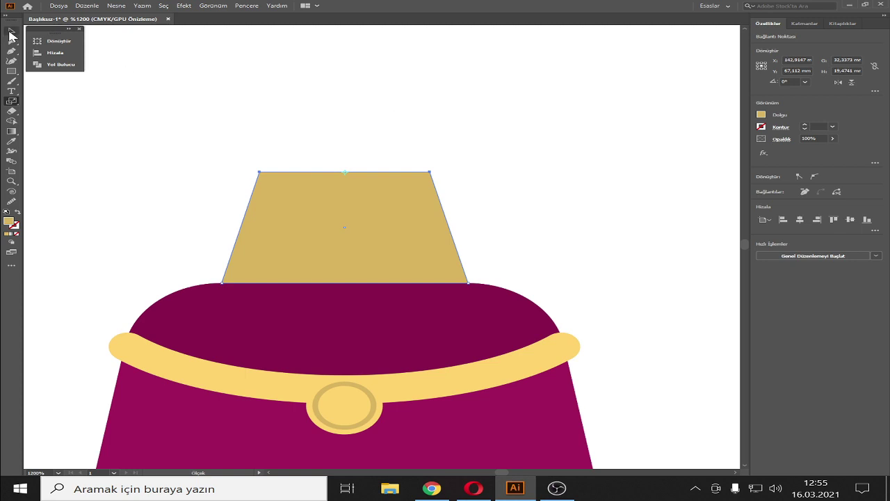
{"action": "left_click", "coordinate": [16, 212]}
Round the trapezoid's top corners to about 5.43 mm
{"action": "left_click", "coordinate": [11, 32]}
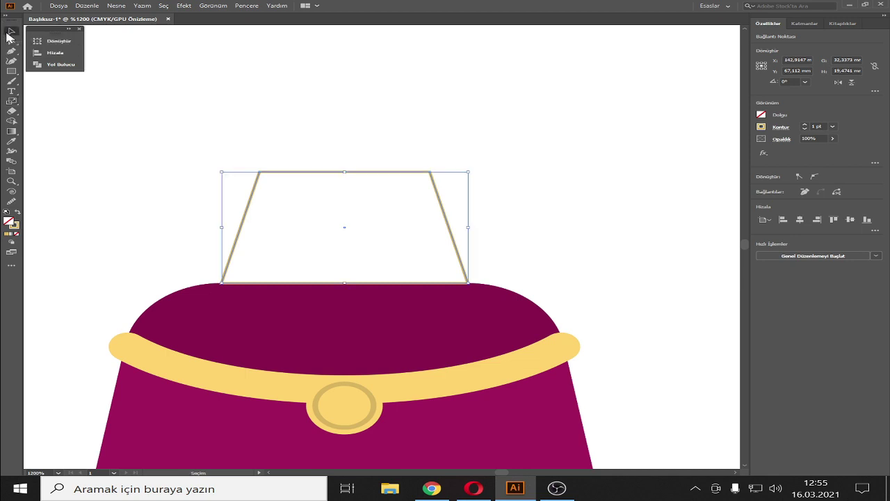
{"action": "key", "text": "a"}
{"action": "left_click_drag", "start_coordinate": [467, 146], "coordinate": [174, 192]}
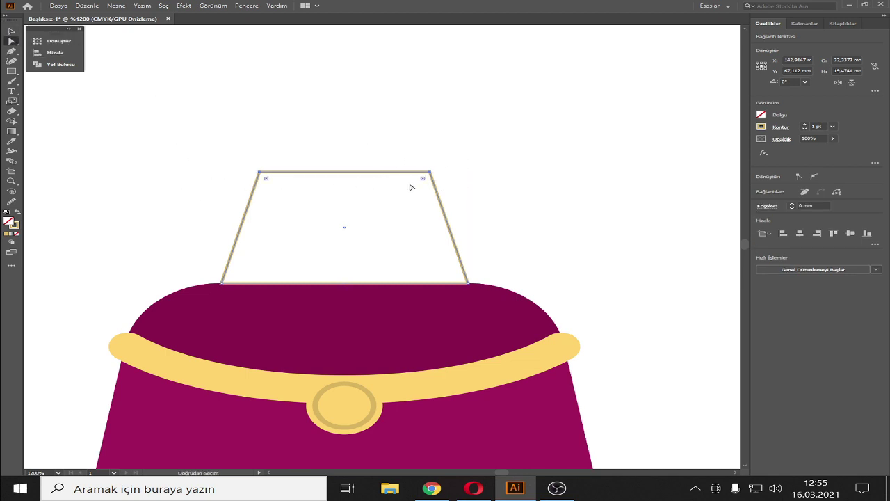
{"action": "left_click_drag", "start_coordinate": [423, 179], "coordinate": [408, 202]}
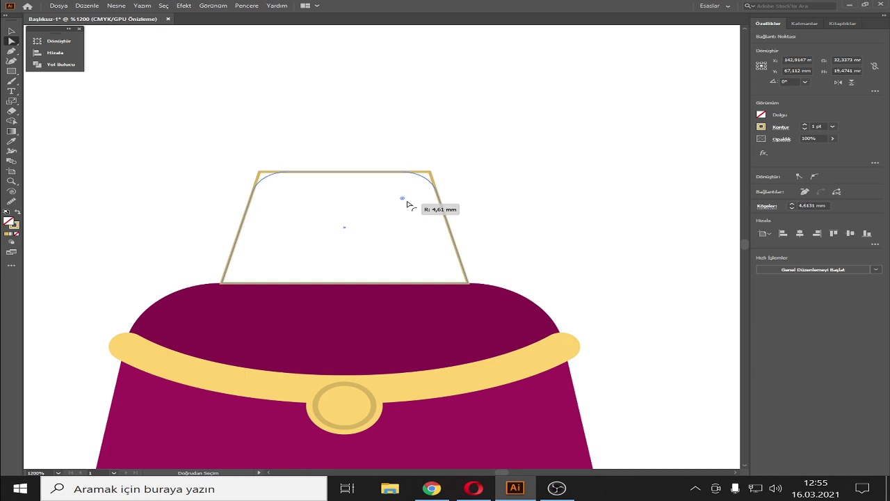
{"action": "left_click_drag", "start_coordinate": [408, 203], "coordinate": [402, 207]}
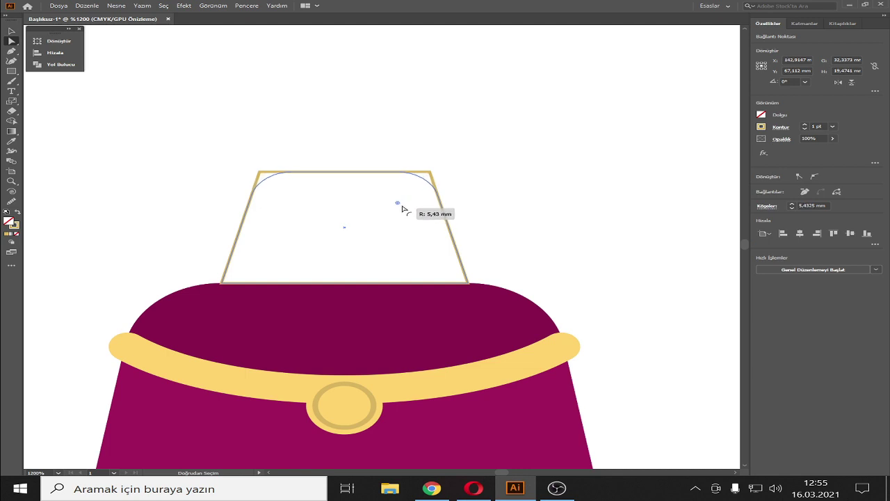
Give the rounded trapezoid the bag body's magenta fill with the Eyedropper
{"action": "left_click", "coordinate": [498, 146]}
{"action": "left_click", "coordinate": [433, 183]}
{"action": "left_click", "coordinate": [432, 182]}
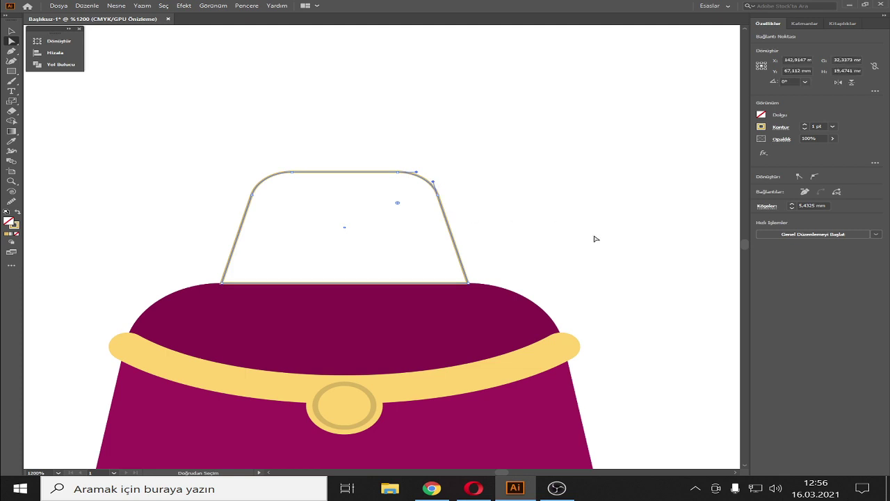
{"action": "key", "text": "i"}
{"action": "left_click", "coordinate": [554, 419]}
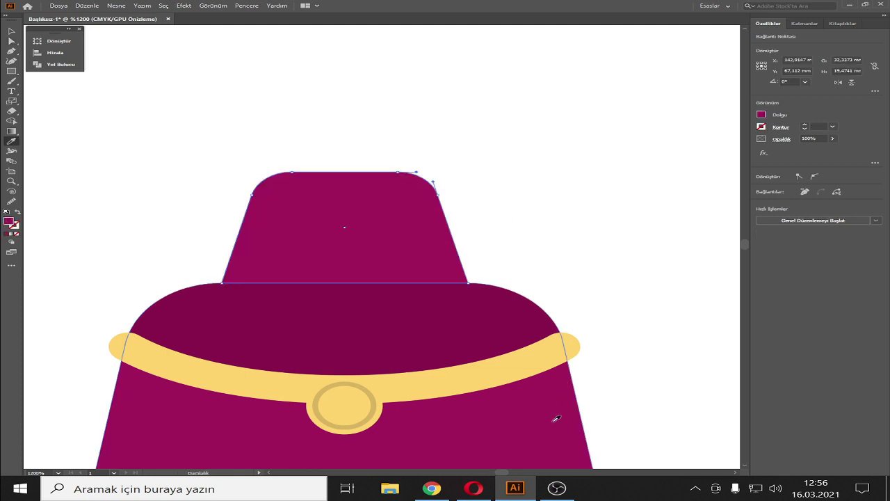
Swap fill and stroke so the trapezoid becomes an unfilled magenta outline about 5 pt thick
{"action": "left_click", "coordinate": [18, 214]}
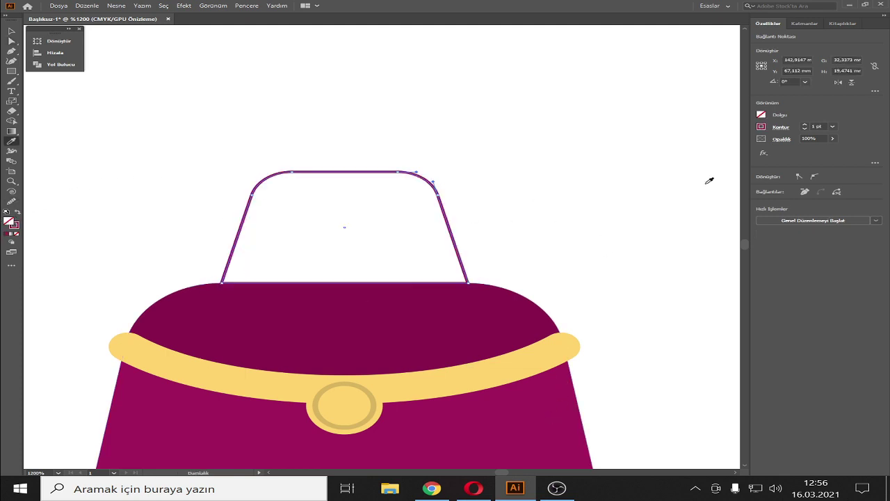
{"action": "left_click", "coordinate": [804, 125]}
{"action": "left_click", "coordinate": [805, 125]}
{"action": "left_click", "coordinate": [805, 125]}
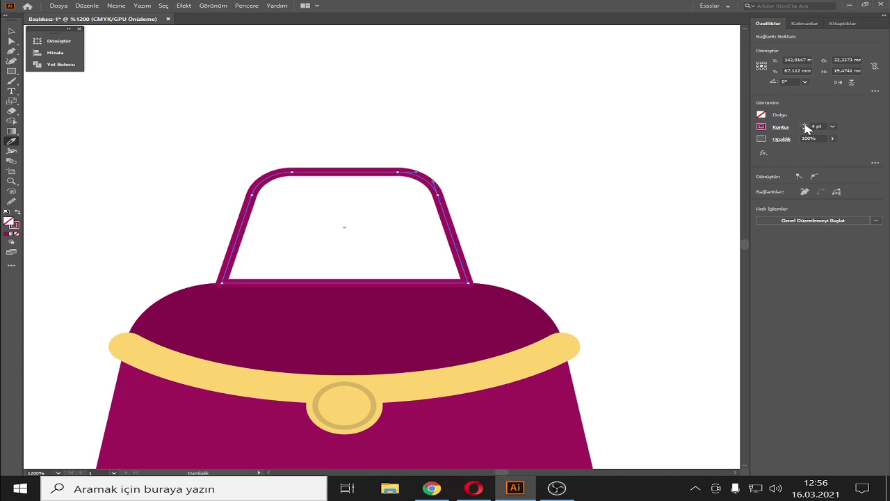
{"action": "left_click", "coordinate": [805, 126]}
{"action": "left_click", "coordinate": [805, 125]}
{"action": "left_click", "coordinate": [805, 126]}
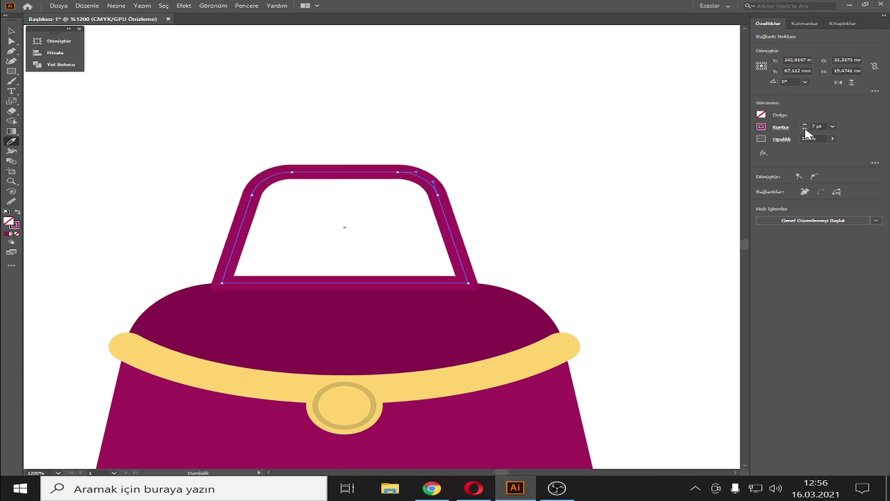
{"action": "left_click", "coordinate": [805, 130]}
{"action": "left_click", "coordinate": [588, 151]}
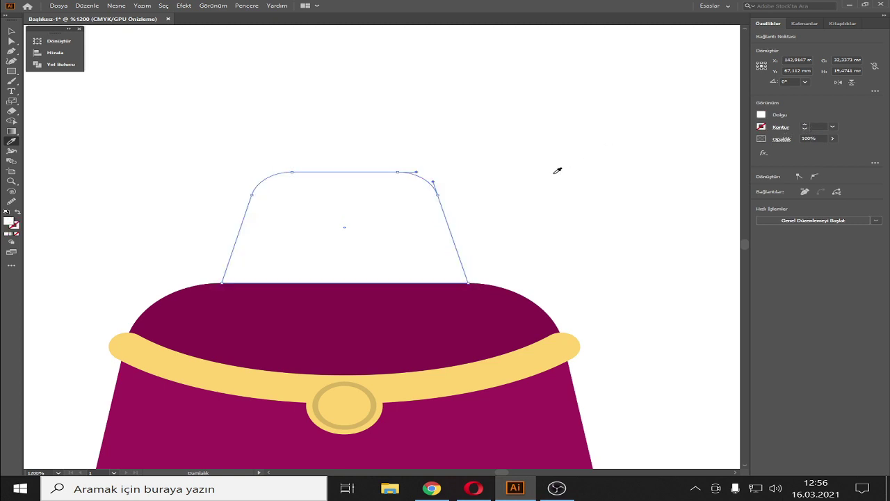
{"action": "key", "text": "ctrl+z"}
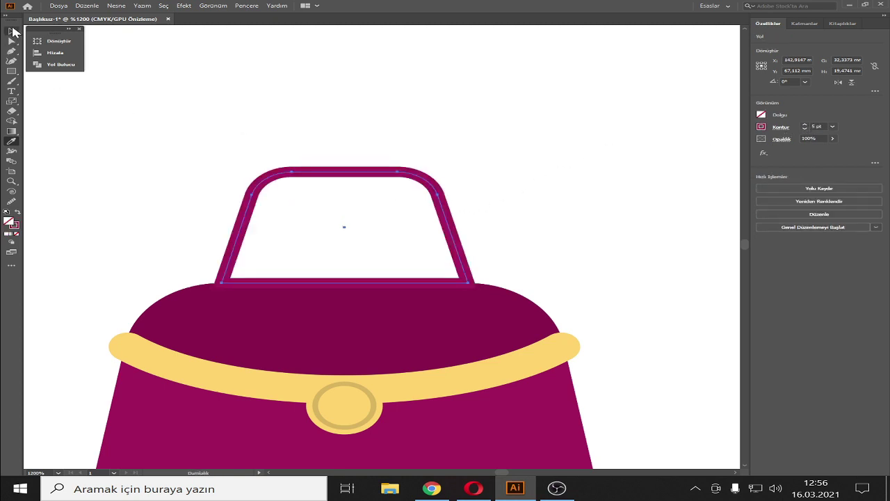
Nudge the handle down slightly so it sits just above the bag
{"action": "left_click", "coordinate": [11, 31]}
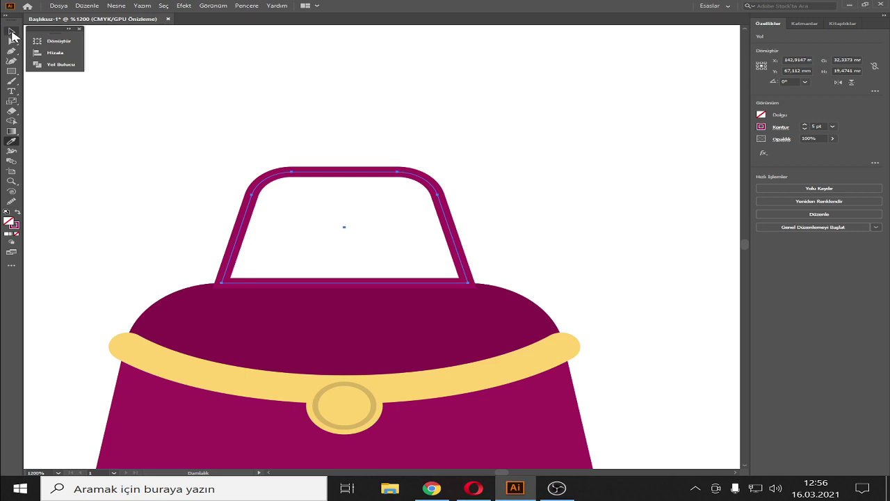
{"action": "left_click", "coordinate": [579, 173]}
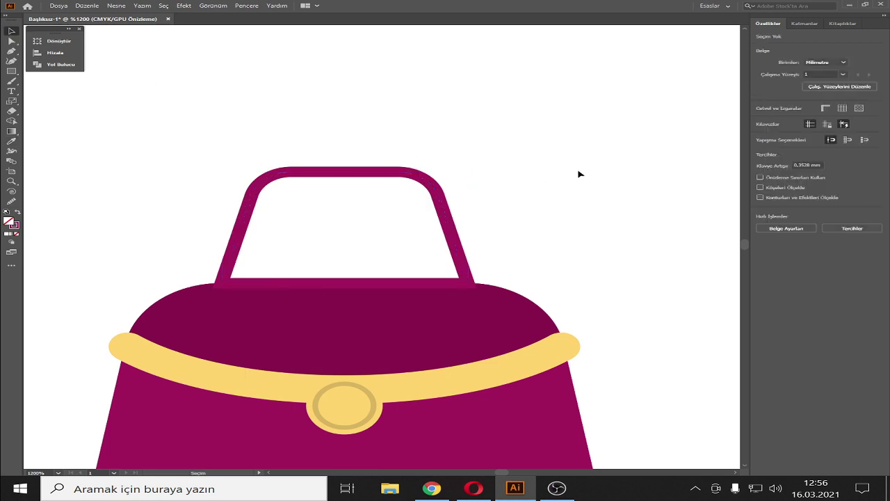
{"action": "left_click", "coordinate": [438, 202]}
{"action": "key", "text": "Down"}
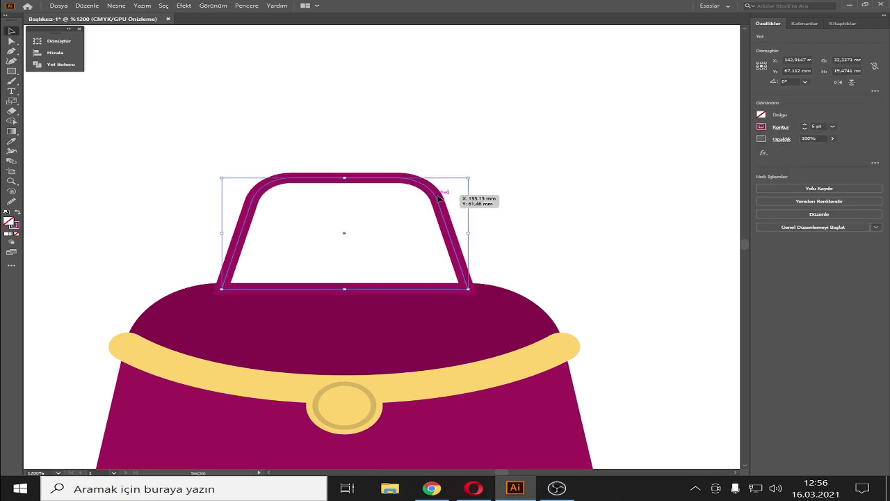
Send the handle behind the bag body and thicken its stroke to 7 pt
{"action": "right_click", "coordinate": [440, 217]}
{"action": "mouse_move", "coordinate": [482, 405]}
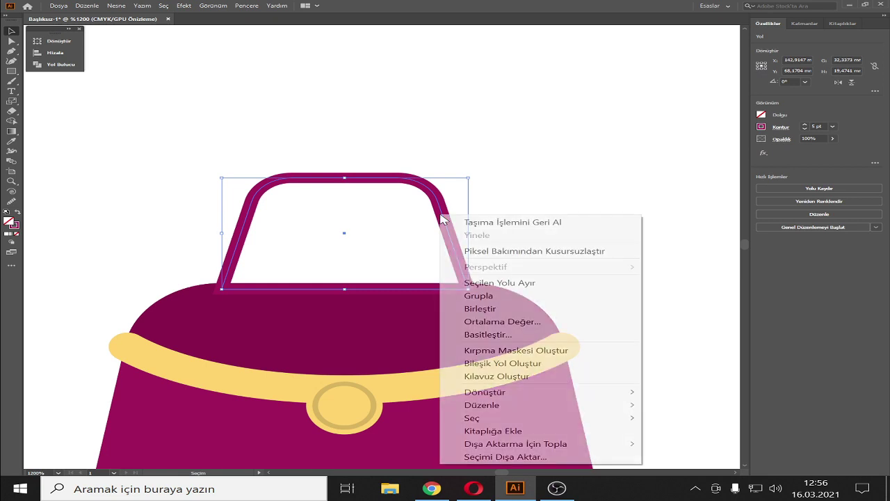
{"action": "left_click", "coordinate": [687, 444]}
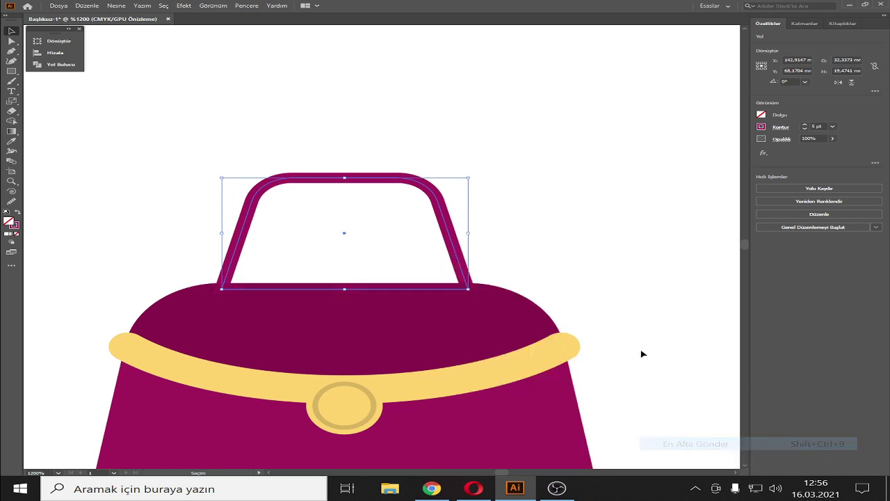
{"action": "left_click", "coordinate": [605, 259]}
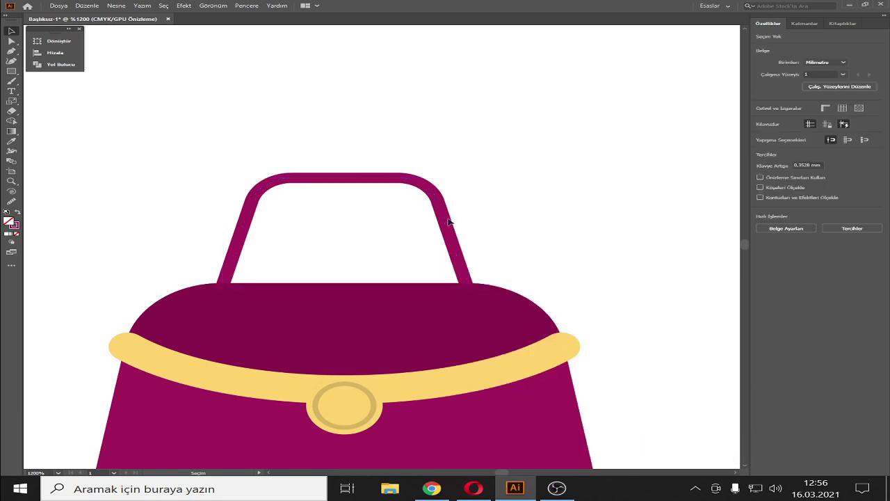
{"action": "left_click", "coordinate": [431, 187]}
{"action": "left_click", "coordinate": [804, 126]}
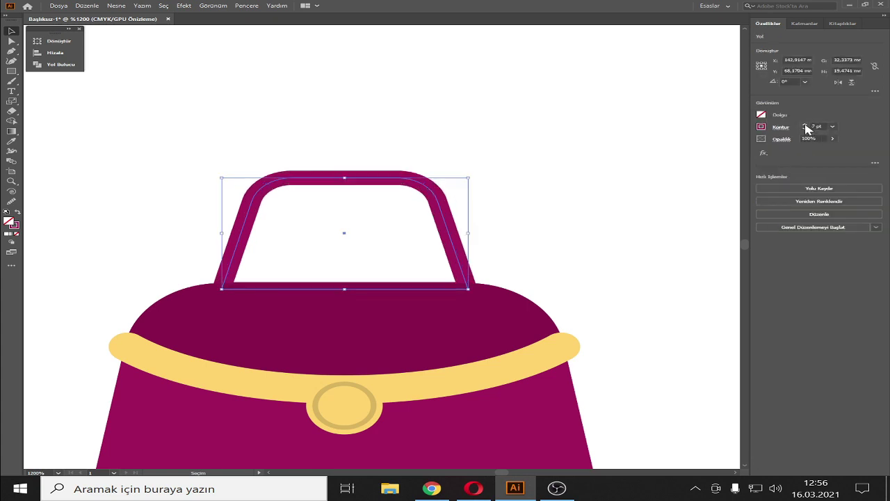
{"action": "left_click", "coordinate": [582, 146]}
{"action": "left_click", "coordinate": [410, 184]}
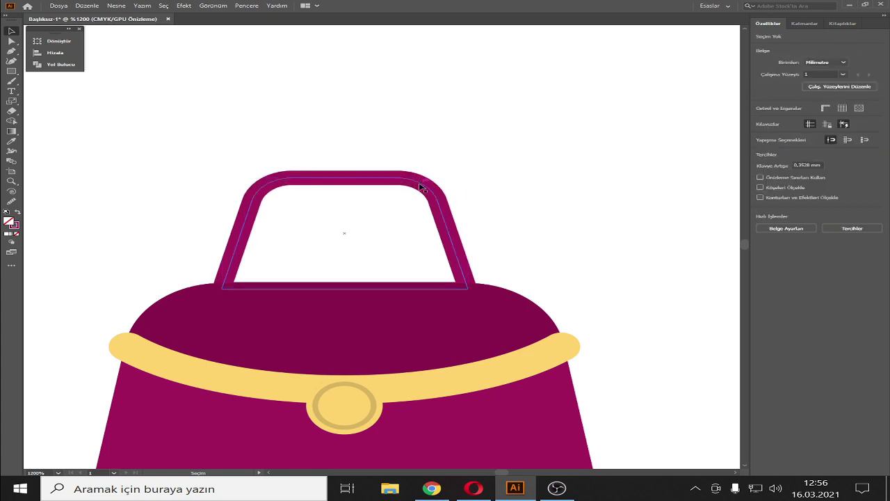
Expand the handle's stroke into a solid shape, undoing an accidental duplicate
{"action": "left_click", "coordinate": [115, 8]}
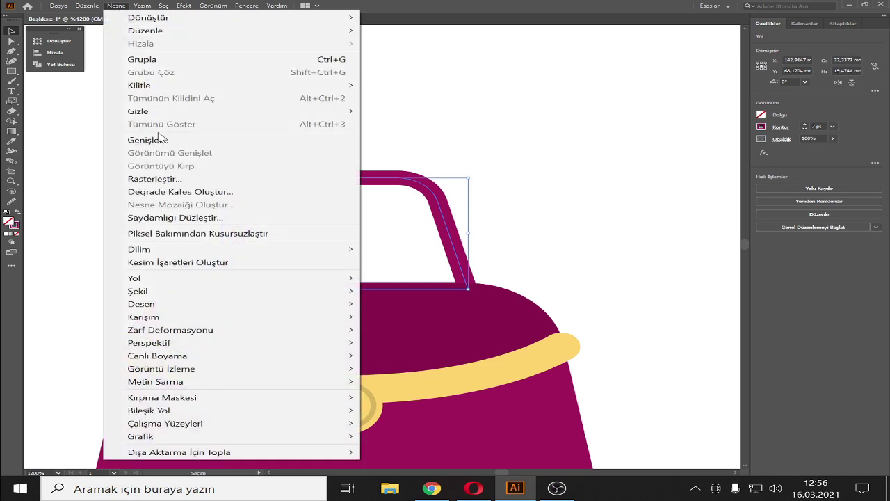
{"action": "left_click", "coordinate": [166, 141]}
{"action": "left_click", "coordinate": [402, 292]}
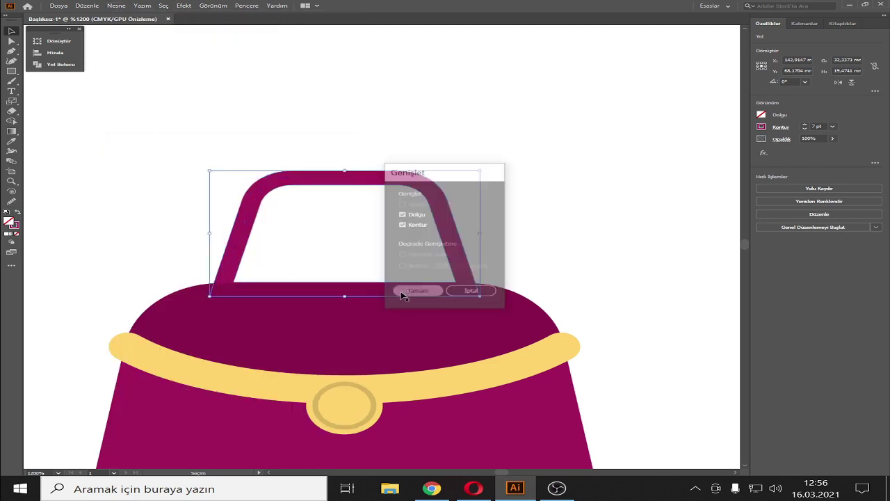
{"action": "left_click", "coordinate": [548, 222]}
{"action": "left_click", "coordinate": [440, 206]}
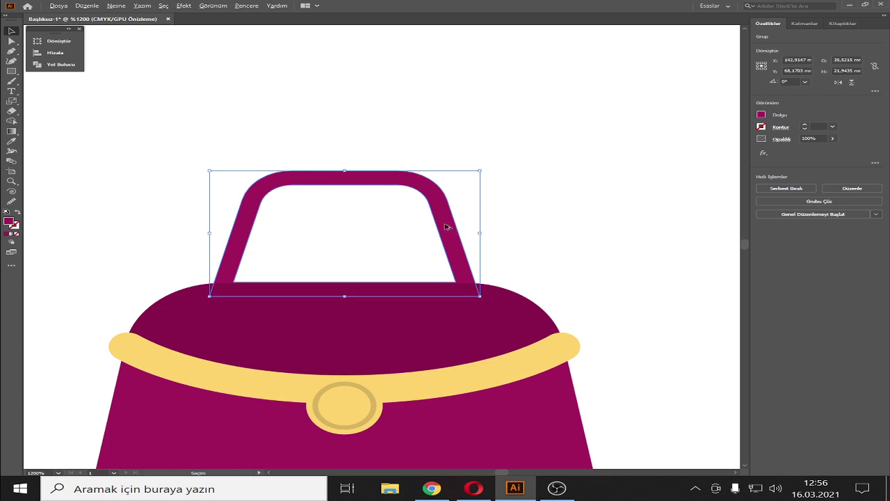
{"action": "left_click_drag", "start_coordinate": [445, 227], "coordinate": [443, 216]}
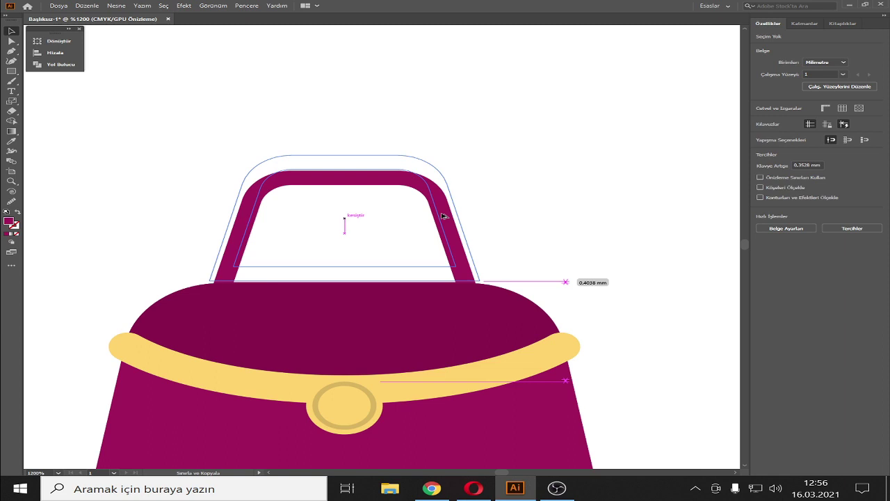
{"action": "left_click_drag", "start_coordinate": [443, 216], "coordinate": [440, 212]}
{"action": "key", "text": "ctrl+z"}
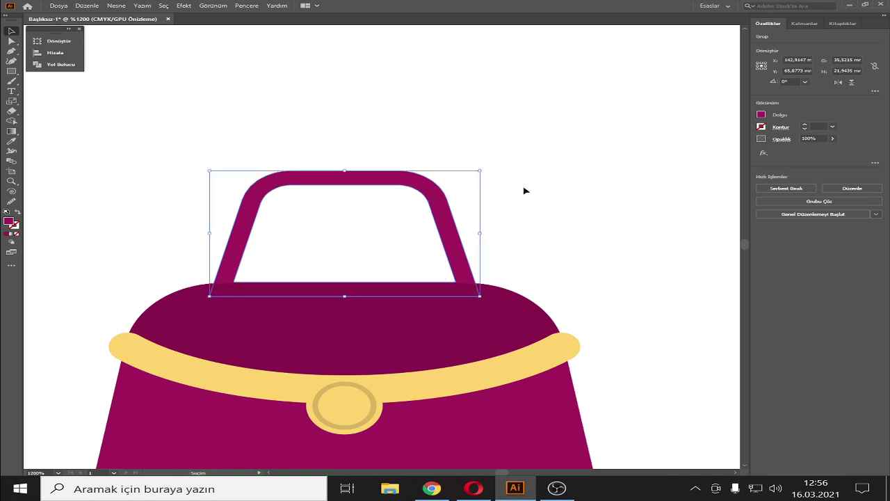
{"action": "left_click", "coordinate": [567, 181]}
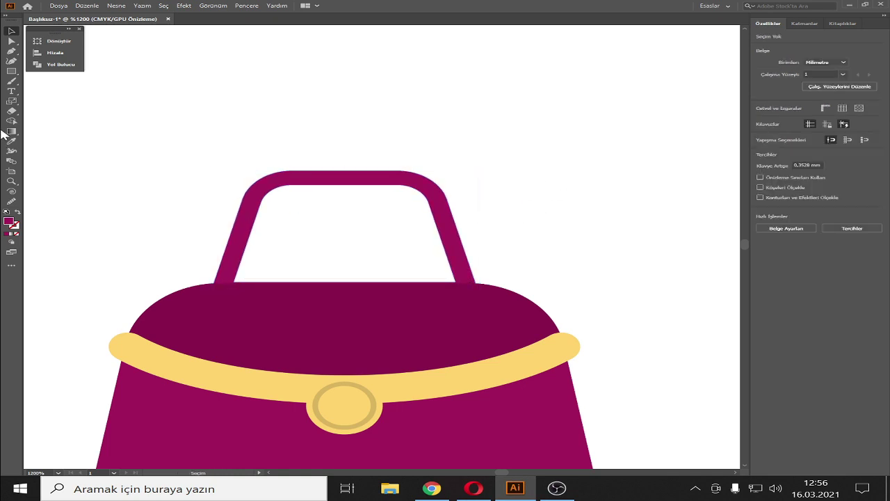
Draw a thin bar across the handle's base filled with the bag top's dark purple
{"action": "left_click", "coordinate": [11, 71]}
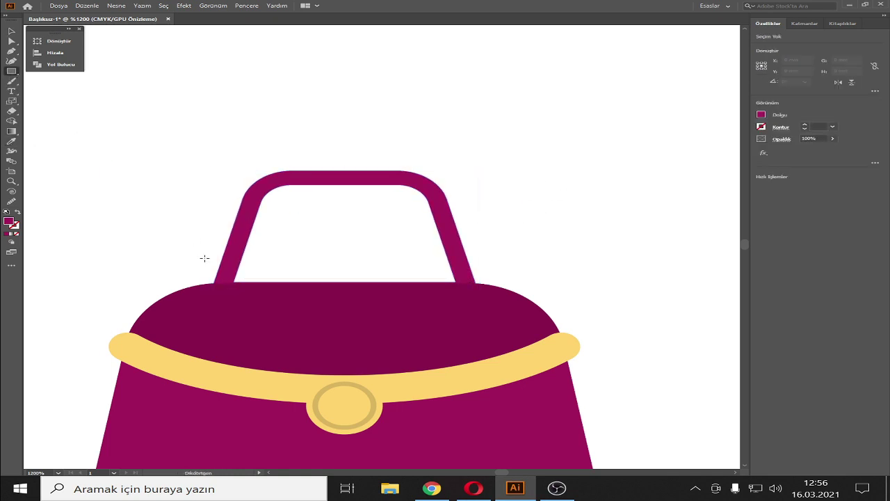
{"action": "left_click_drag", "start_coordinate": [192, 261], "coordinate": [498, 296]}
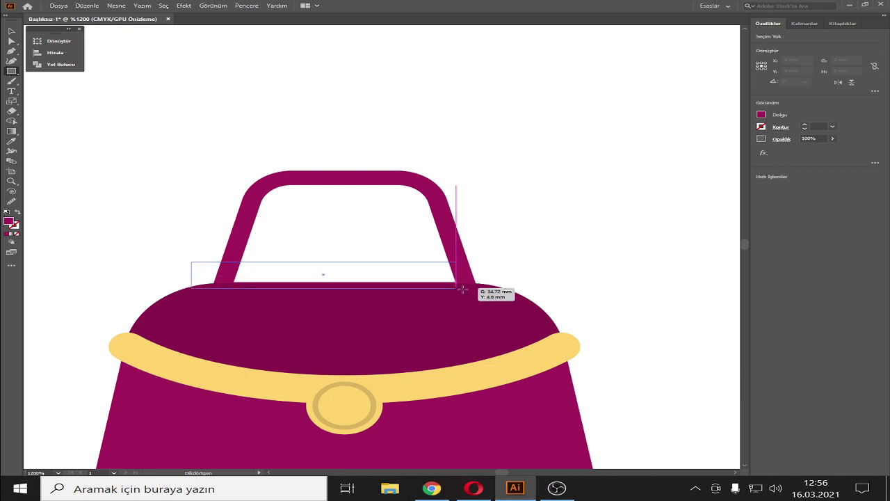
{"action": "left_click", "coordinate": [11, 31]}
{"action": "key", "text": "i"}
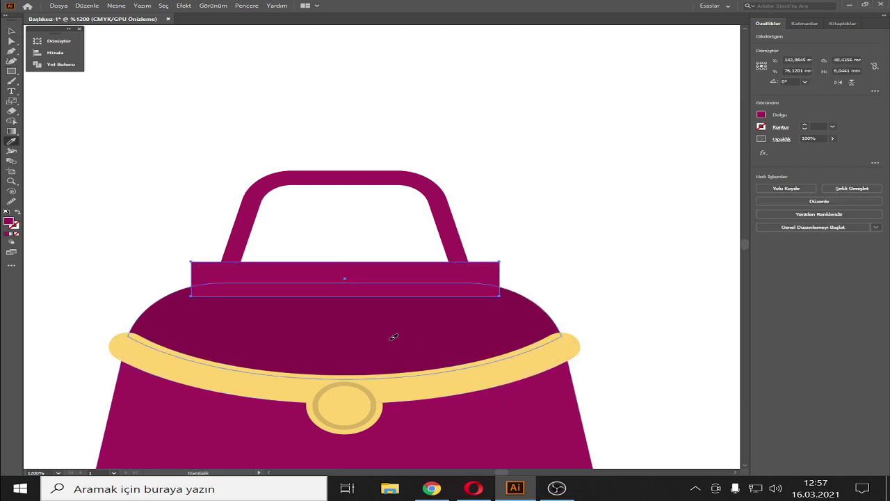
{"action": "left_click", "coordinate": [394, 337]}
Trim away the bar's inner strip and both end pieces with Shape Builder
{"action": "left_click", "coordinate": [9, 32]}
{"action": "left_click", "coordinate": [253, 224], "text": "shift"}
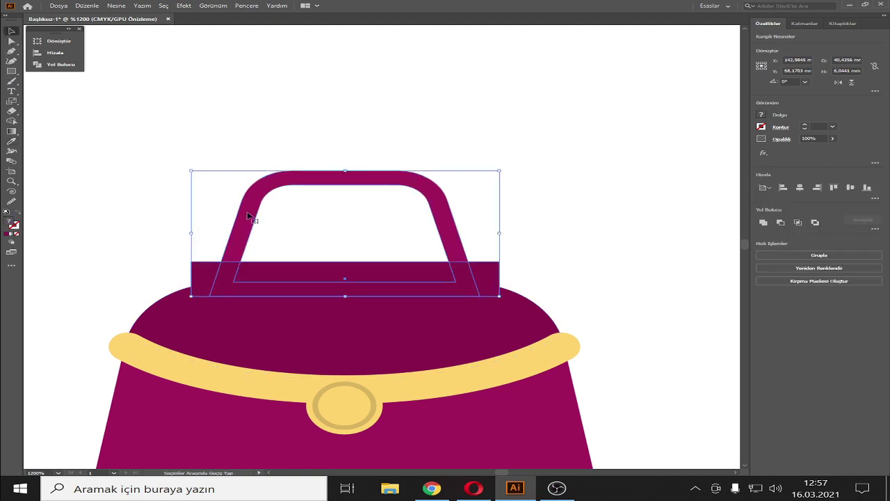
{"action": "left_click", "coordinate": [11, 120]}
{"action": "left_click", "coordinate": [341, 275], "text": "alt"}
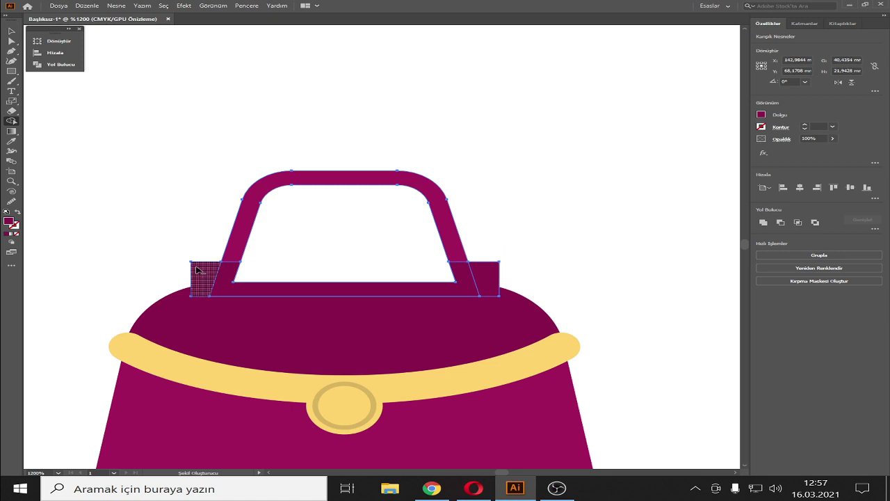
{"action": "left_click", "coordinate": [200, 278], "text": "alt"}
{"action": "left_click", "coordinate": [489, 277], "text": "alt"}
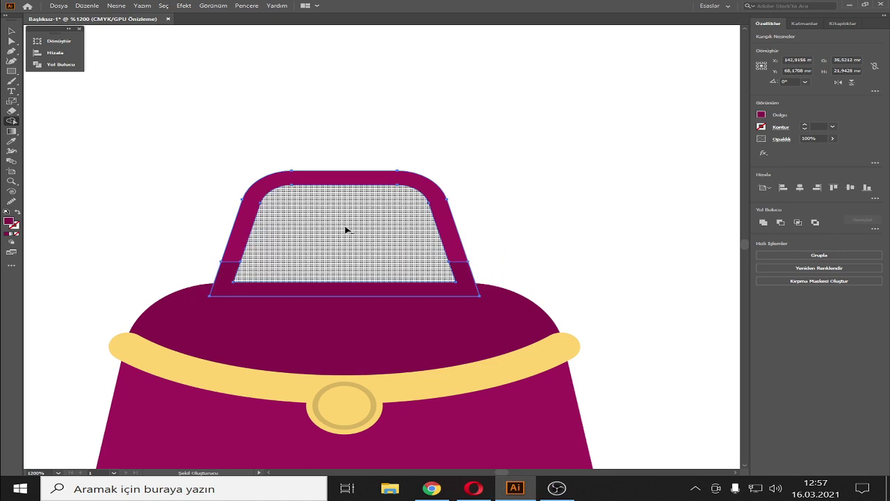
{"action": "left_click", "coordinate": [11, 31]}
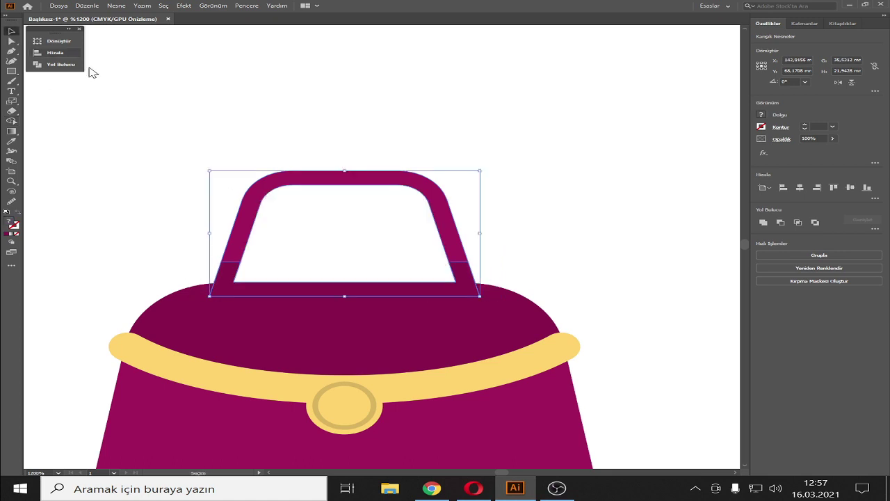
{"action": "left_click", "coordinate": [569, 229]}
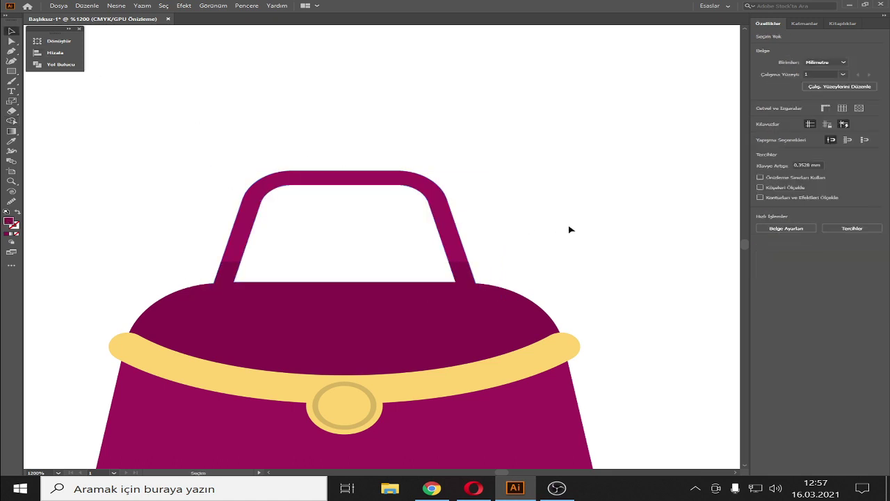
{"action": "left_click", "coordinate": [476, 278]}
{"action": "left_click", "coordinate": [519, 249]}
Fit the artboard in view and draw a wide ellipse under the bag's base
{"action": "key", "text": "a"}
{"action": "key", "text": "ctrl+0"}
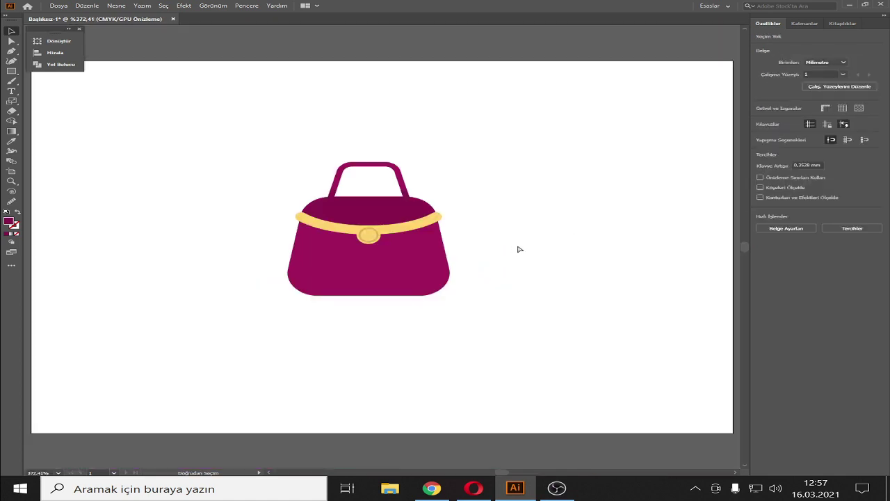
{"action": "key", "text": "v"}
{"action": "left_click_drag", "start_coordinate": [11, 71], "coordinate": [61, 87]}
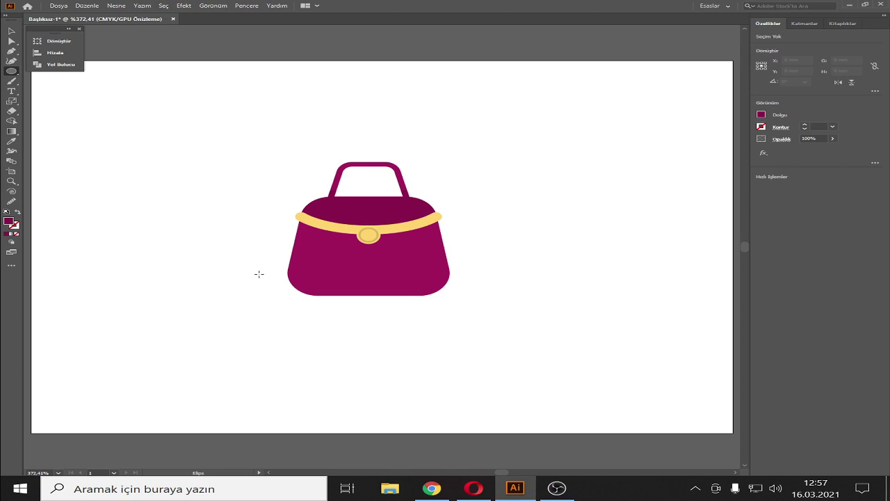
{"action": "left_click_drag", "start_coordinate": [263, 273], "coordinate": [474, 310]}
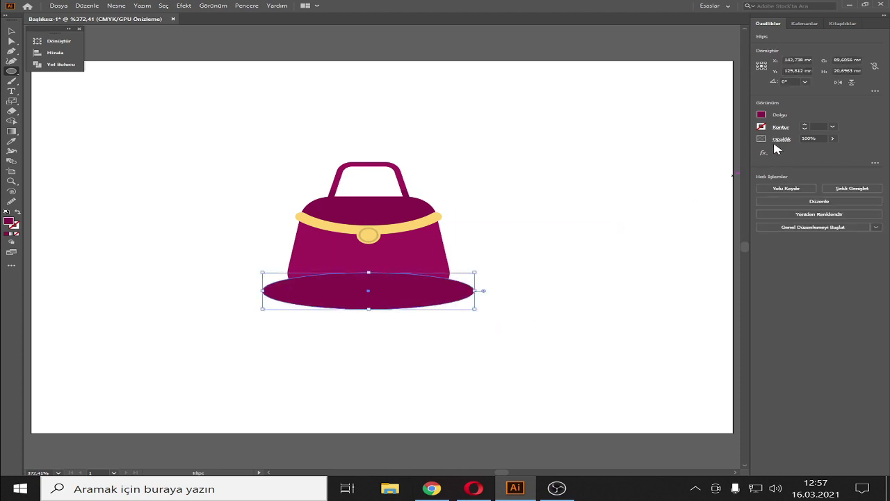
Fill the ellipse with a light grey swatch and set its opacity to 35%
{"action": "left_click", "coordinate": [760, 115]}
{"action": "left_click", "coordinate": [692, 131]}
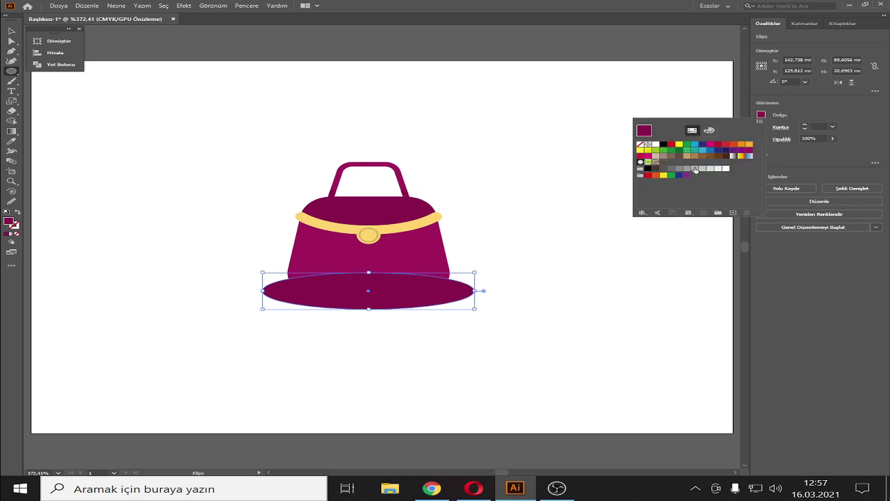
{"action": "left_click", "coordinate": [699, 169]}
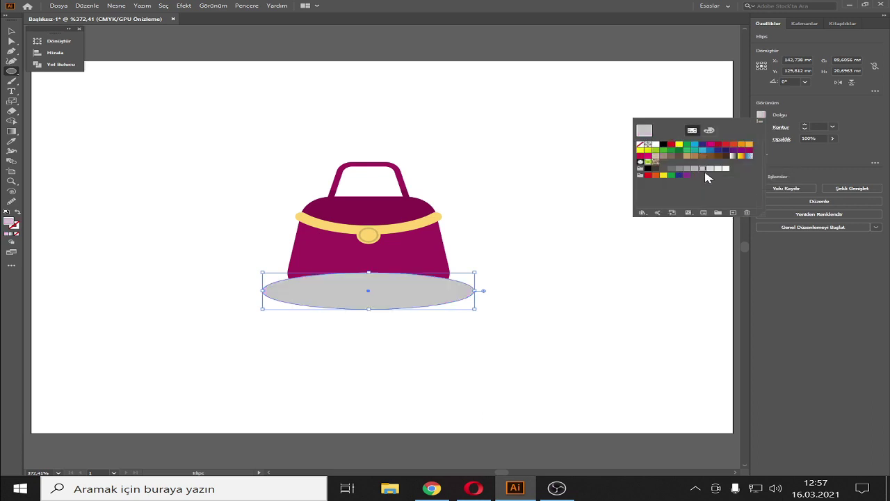
{"action": "left_click", "coordinate": [708, 130]}
{"action": "left_click", "coordinate": [811, 139]}
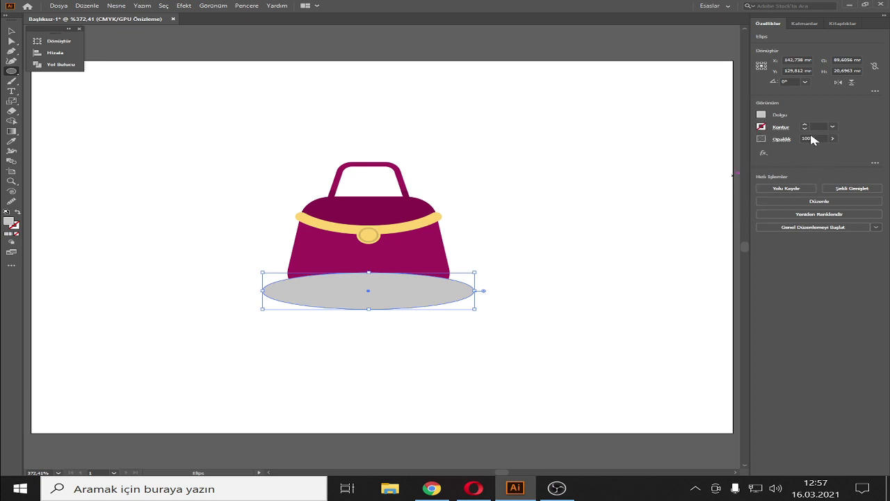
{"action": "left_click", "coordinate": [810, 139]}
{"action": "type", "text": "35"}
{"action": "key", "text": "Return"}
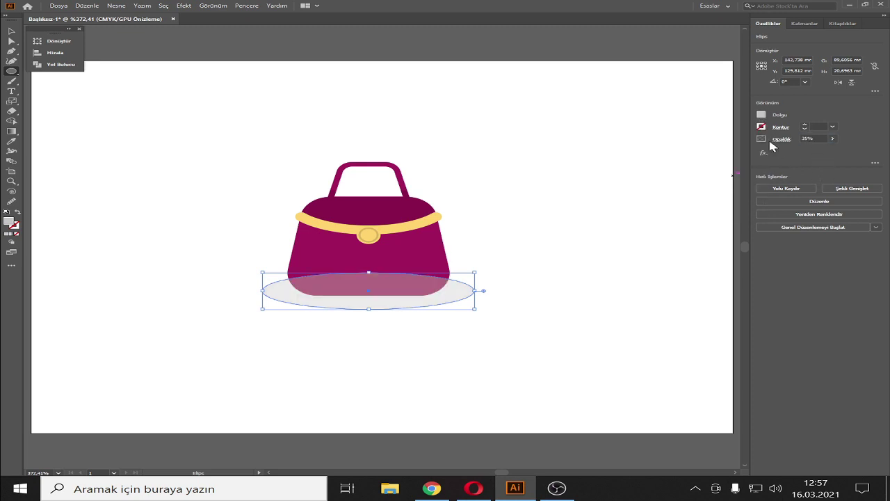
Send the shadow ellipse backward behind the bag
{"action": "key", "text": "v"}
{"action": "right_click", "coordinate": [401, 304]}
{"action": "mouse_move", "coordinate": [442, 242]}
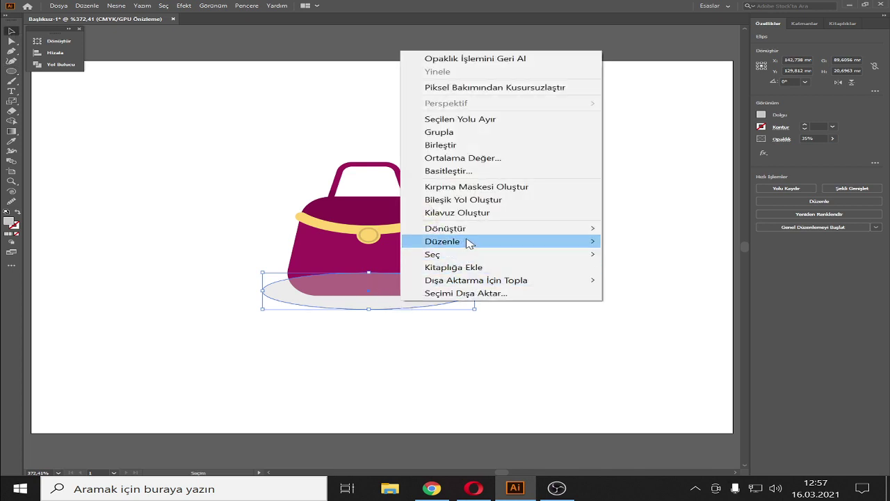
{"action": "left_click", "coordinate": [652, 268]}
{"action": "left_click", "coordinate": [514, 285]}
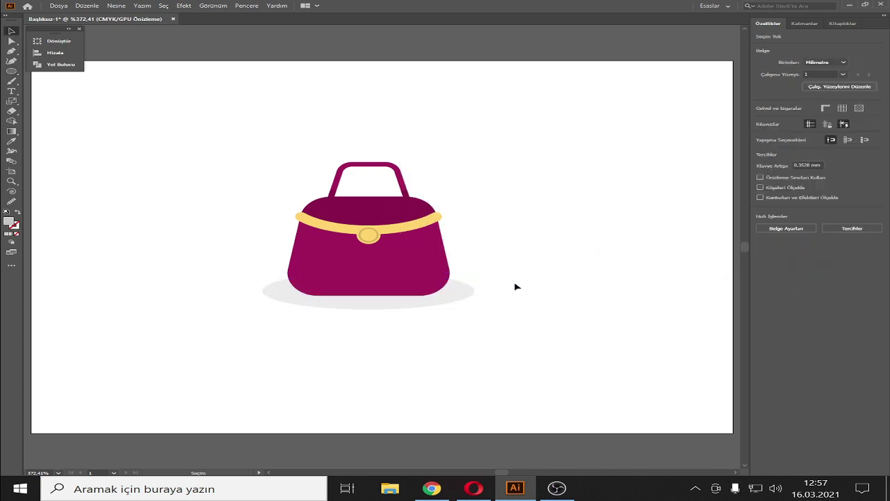
{"action": "left_click", "coordinate": [450, 300]}
Darken the shadow's fill to the 60% grey (K=60) swatch
{"action": "left_click", "coordinate": [761, 115]}
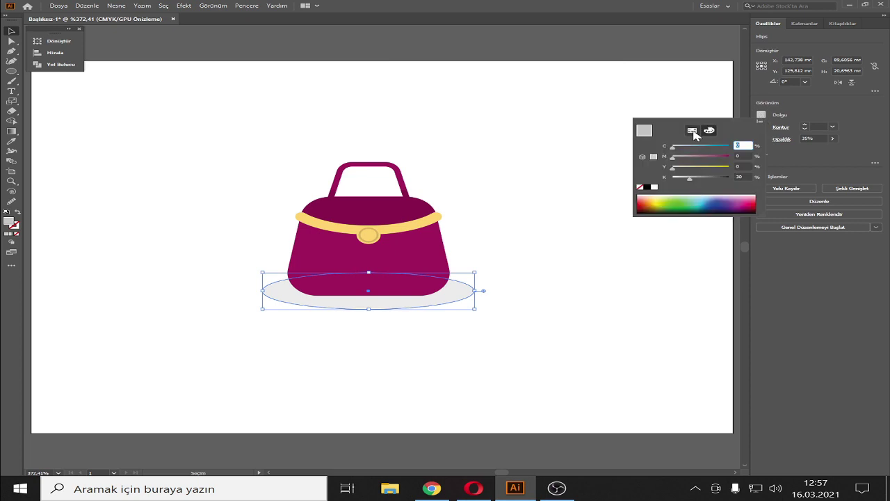
{"action": "left_click", "coordinate": [692, 130]}
{"action": "left_click", "coordinate": [678, 169]}
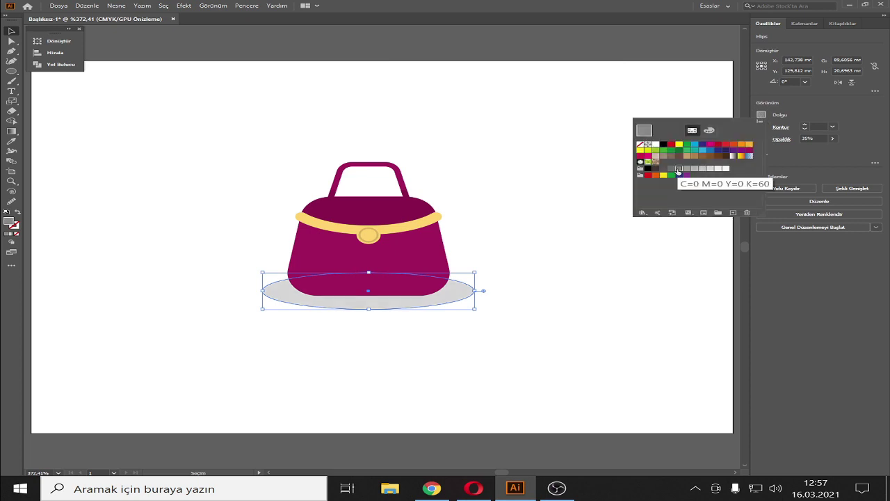
{"action": "left_click", "coordinate": [538, 217]}
{"action": "left_click", "coordinate": [525, 181]}
Group all the bag's shapes and centre them horizontally and vertically on the artboard
{"action": "key", "text": "ctrl+0"}
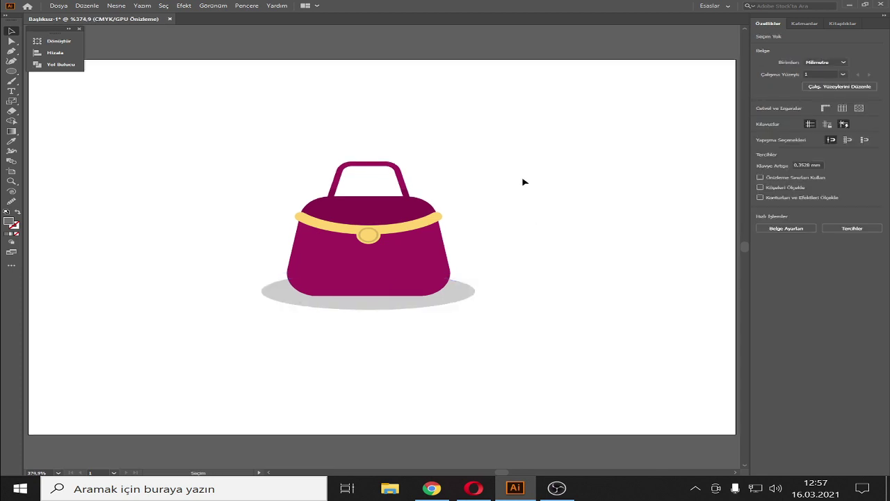
{"action": "left_click_drag", "start_coordinate": [501, 162], "coordinate": [198, 370]}
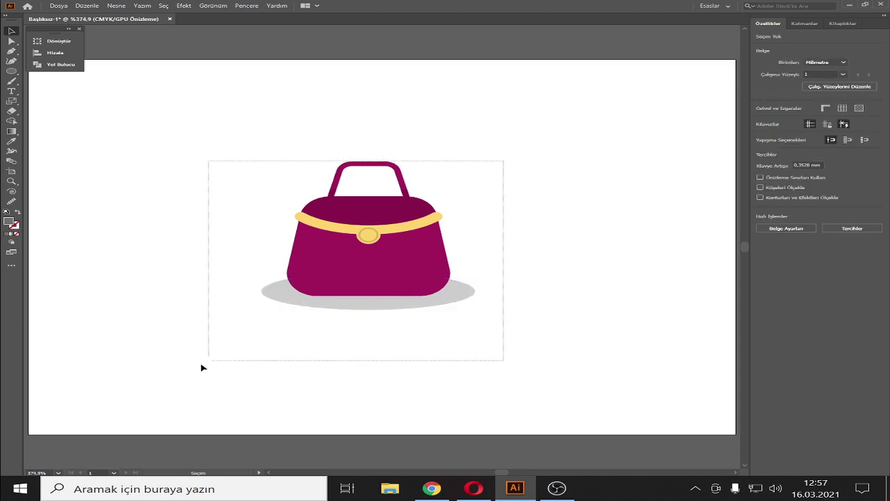
{"action": "key", "text": "ctrl+g"}
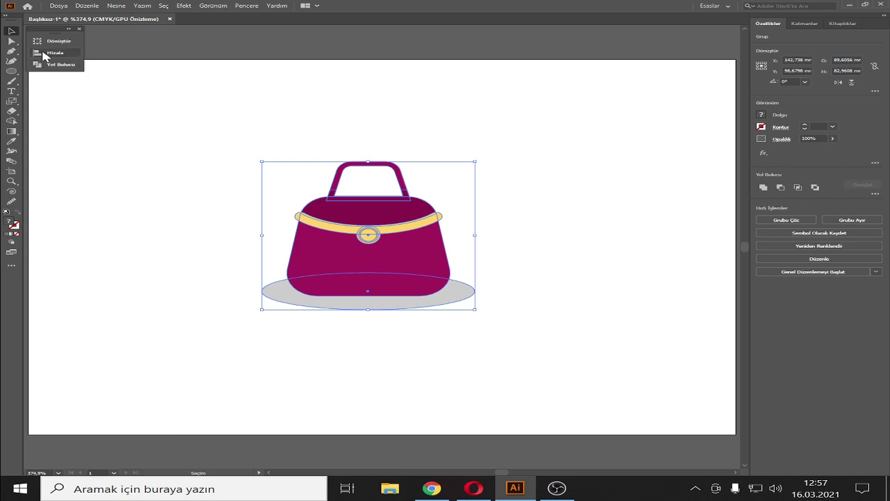
{"action": "left_click", "coordinate": [42, 53]}
{"action": "left_click", "coordinate": [114, 60]}
{"action": "left_click", "coordinate": [182, 59]}
{"action": "left_click", "coordinate": [191, 37]}
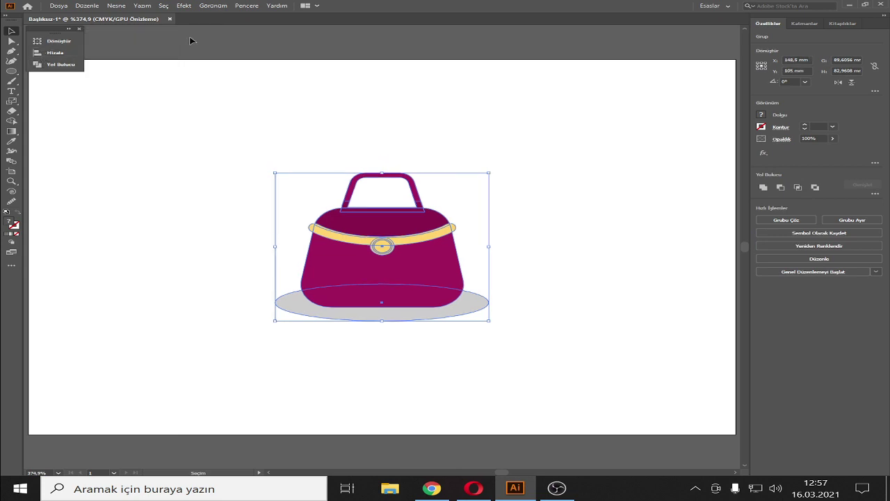